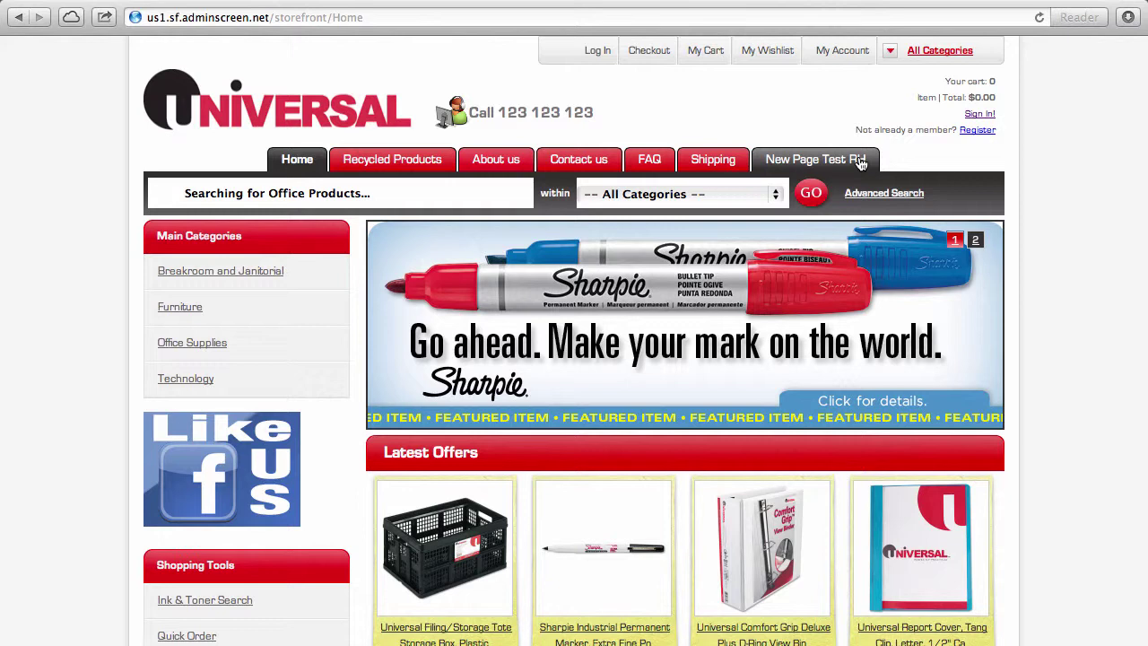
Step: Drill down from Office Supplies through Binders & Binding Systems to the Binders listing
{"action": "scroll", "coordinate": [1038, 403], "scroll_direction": "down", "scroll_amount": 3}
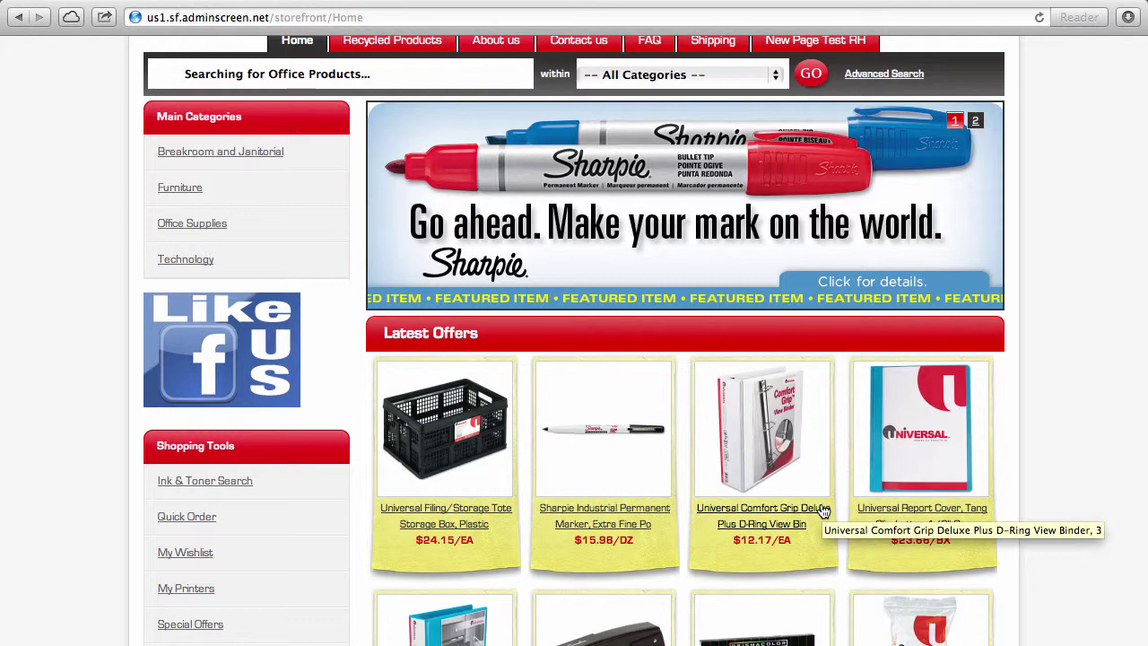
{"action": "scroll", "coordinate": [823, 511], "scroll_direction": "up", "scroll_amount": 3}
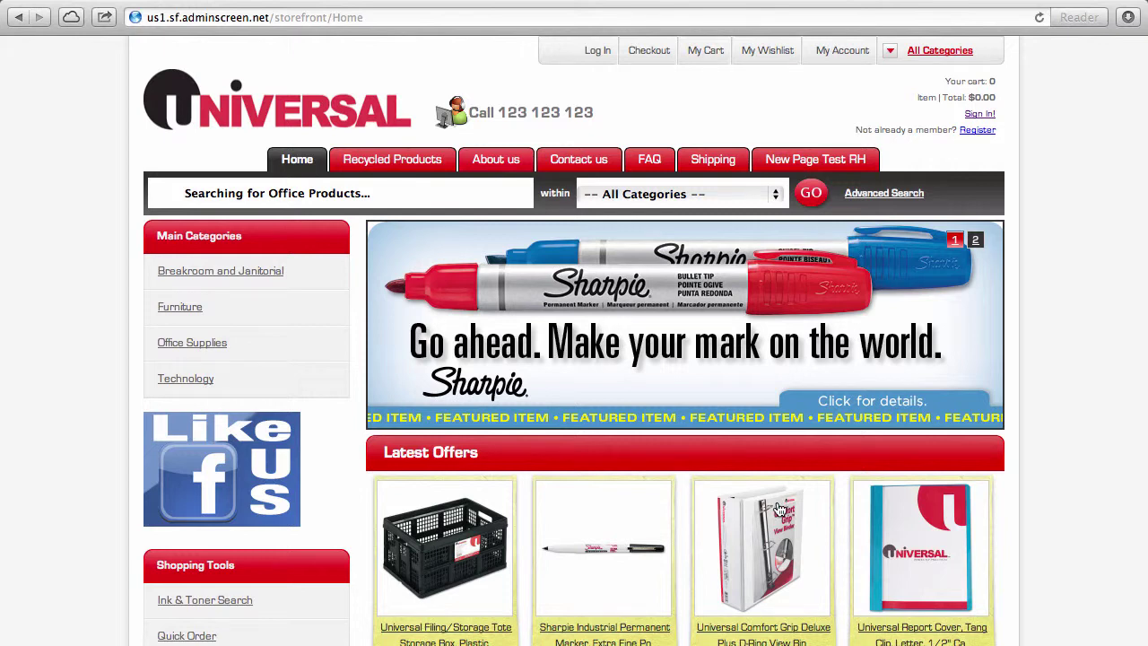
{"action": "left_click", "coordinate": [192, 345]}
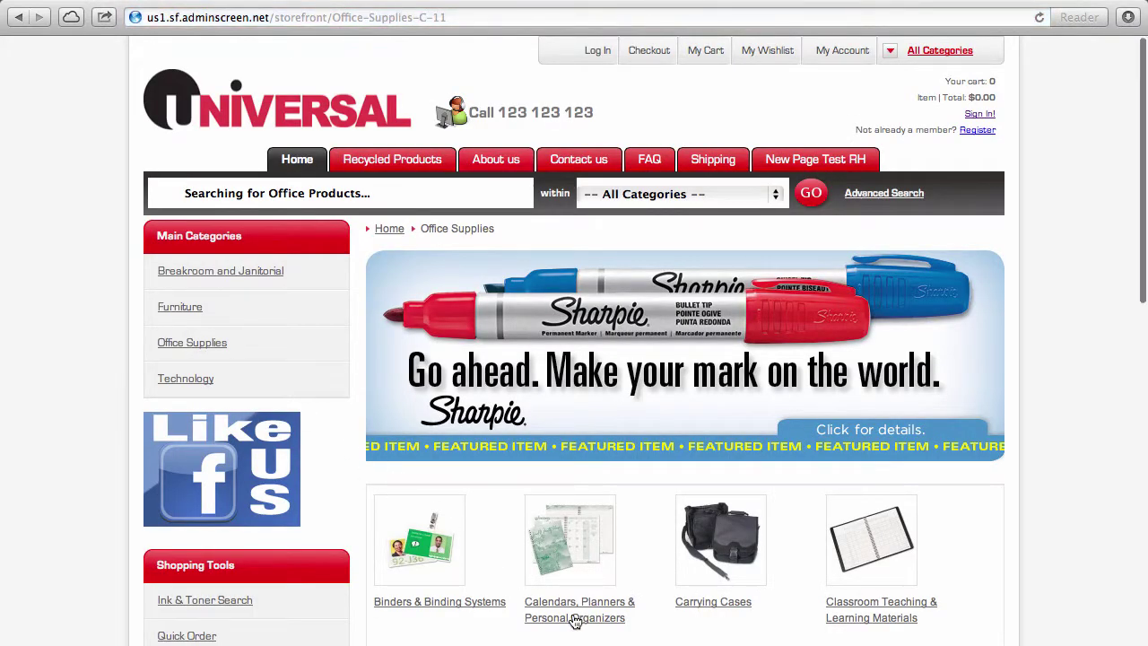
{"action": "scroll", "coordinate": [577, 617], "scroll_direction": "down", "scroll_amount": 3}
{"action": "left_click", "coordinate": [438, 434]}
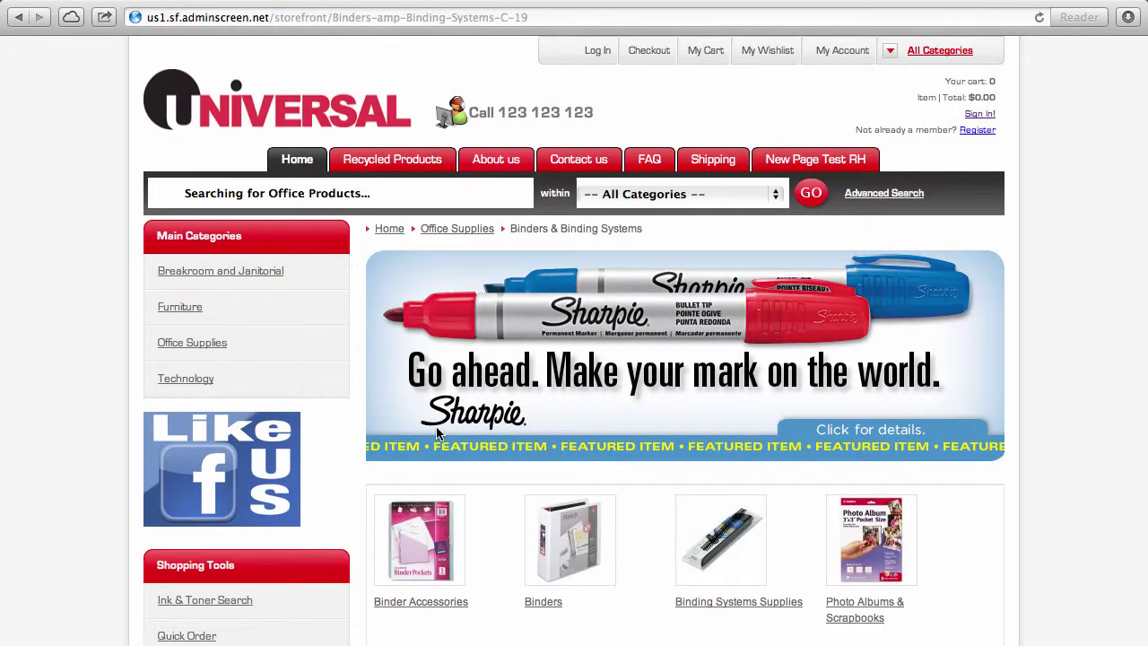
{"action": "left_click", "coordinate": [581, 547]}
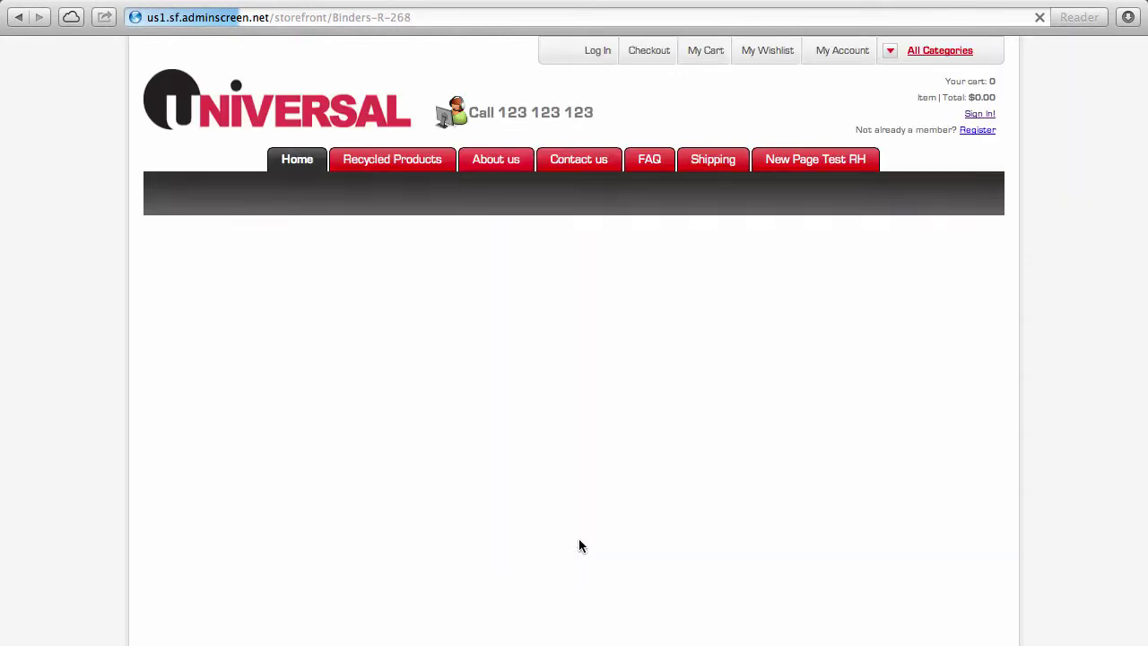
{"action": "scroll", "coordinate": [579, 545], "scroll_direction": "down", "scroll_amount": 5}
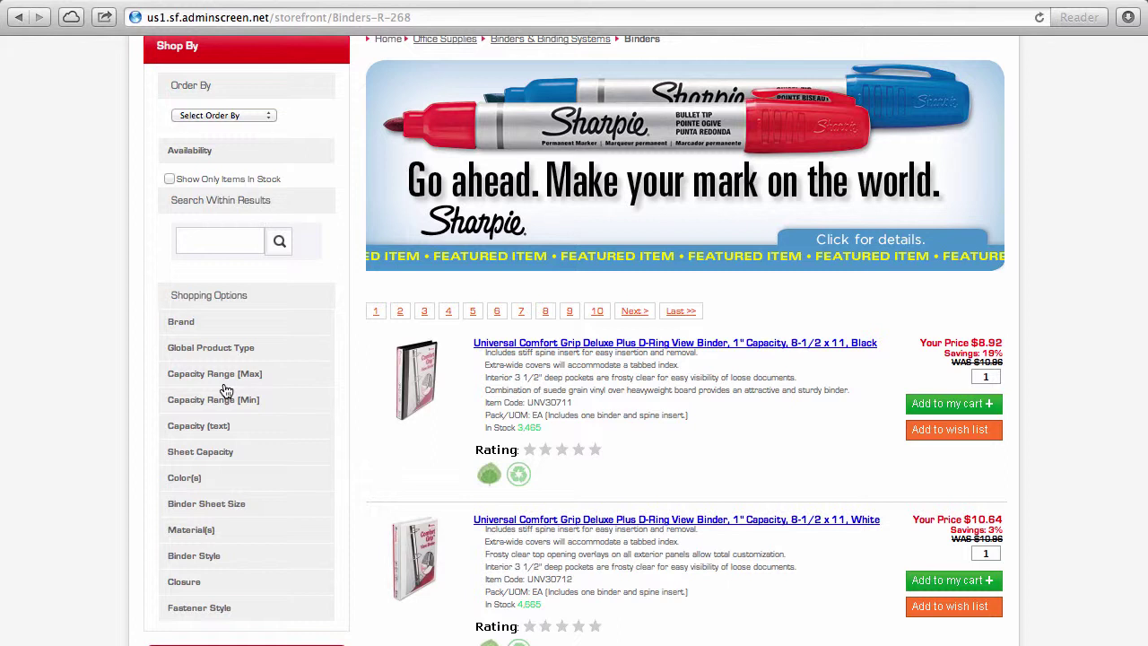
{"action": "left_click", "coordinate": [215, 251]}
Step: Open the black 1" Comfort Grip binder and show its $4.72 and $5.55 alternatives
{"action": "left_click", "coordinate": [405, 376]}
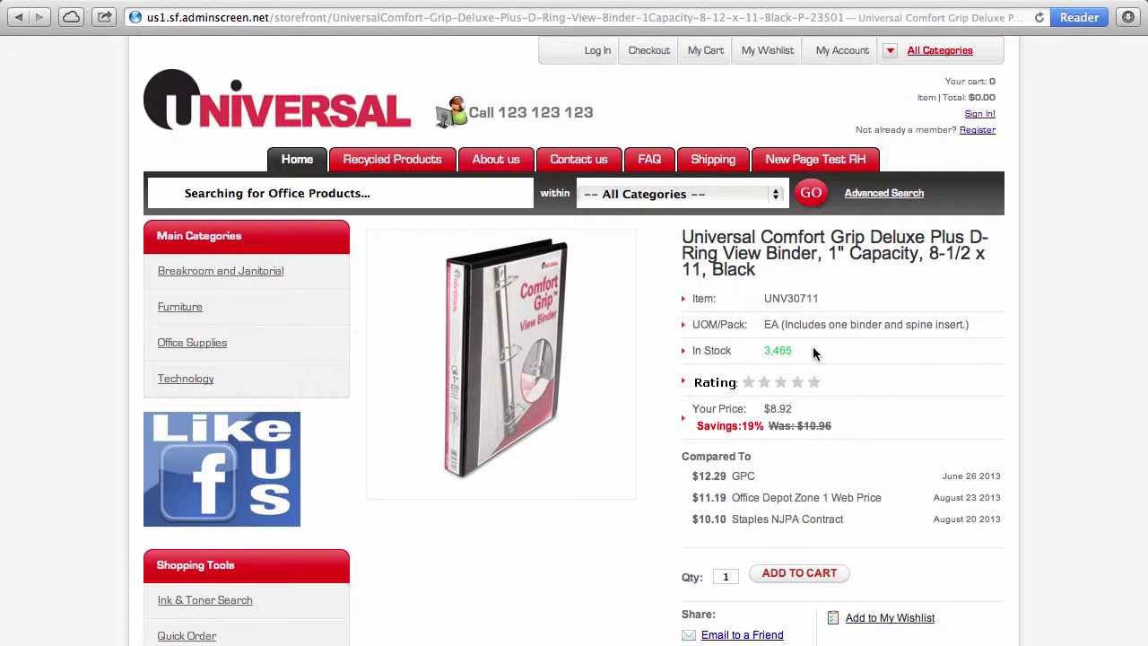
{"action": "scroll", "coordinate": [813, 352], "scroll_direction": "down", "scroll_amount": 5}
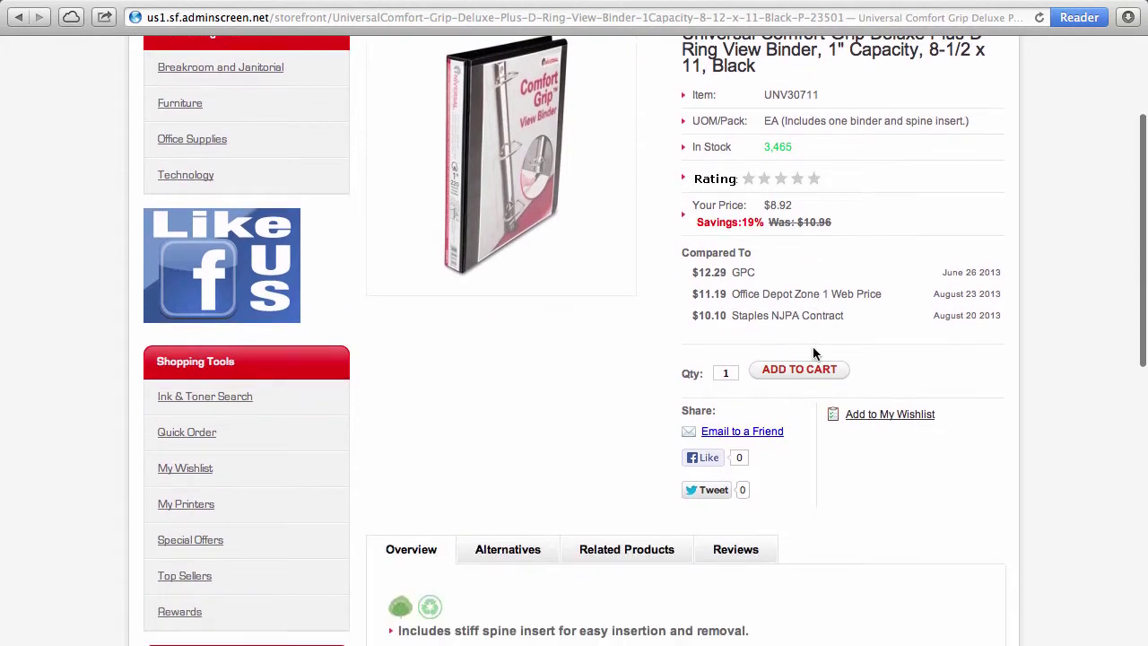
{"action": "scroll", "coordinate": [814, 352], "scroll_direction": "down", "scroll_amount": 6}
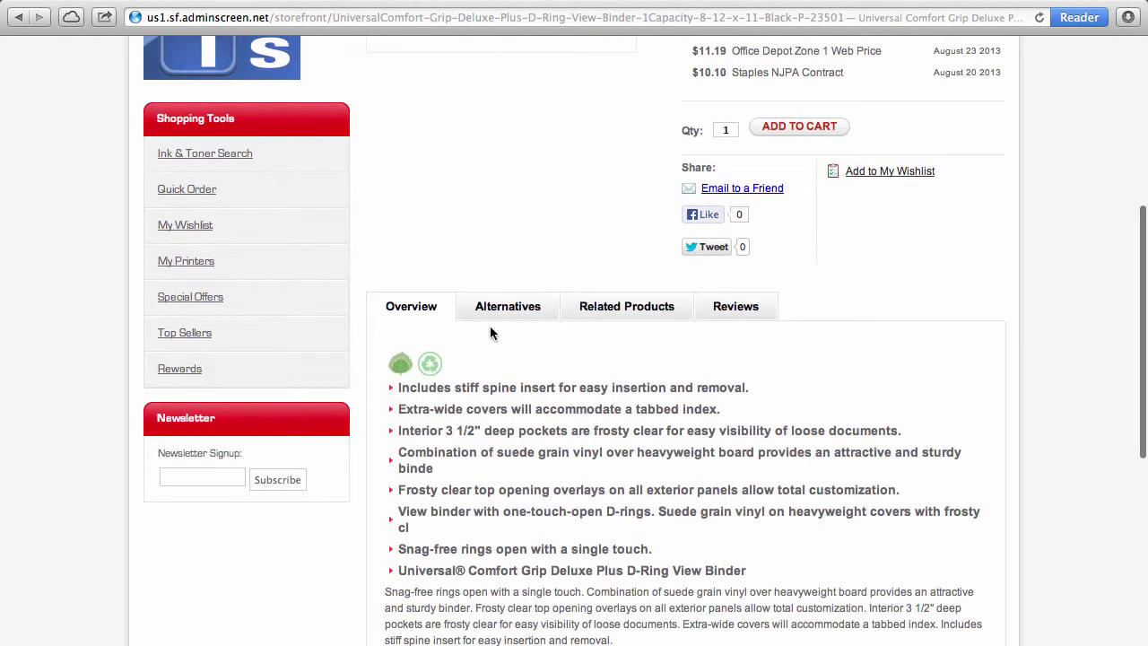
{"action": "scroll", "coordinate": [635, 457], "scroll_direction": "down", "scroll_amount": 4}
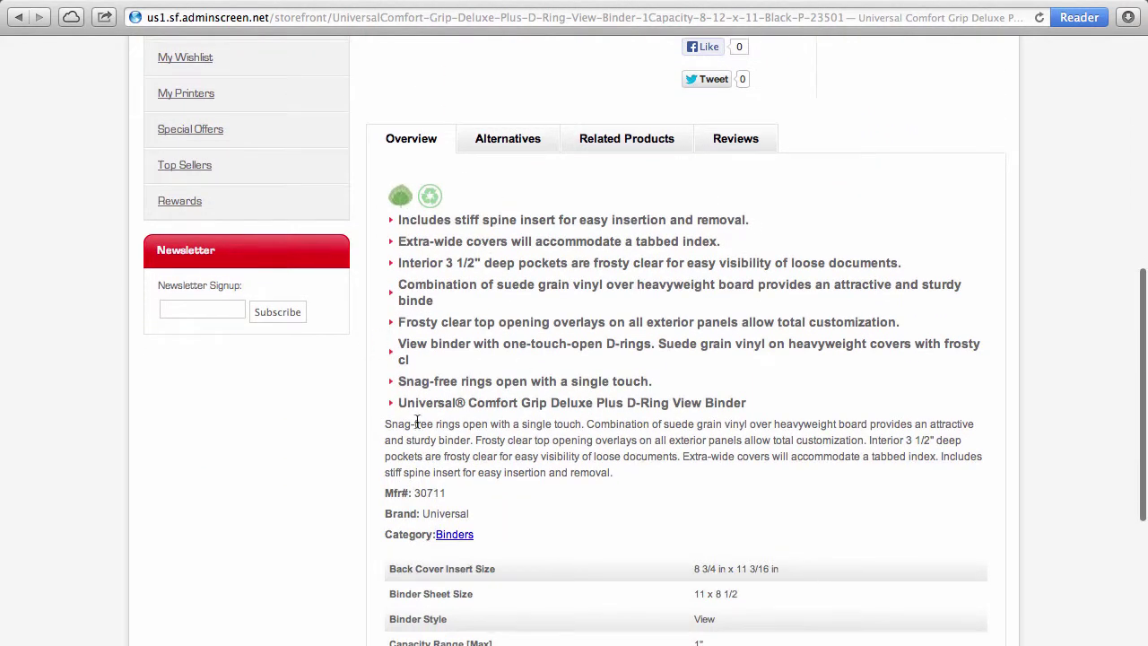
{"action": "scroll", "coordinate": [580, 417], "scroll_direction": "down", "scroll_amount": 4}
{"action": "scroll", "coordinate": [580, 417], "scroll_direction": "up", "scroll_amount": 8}
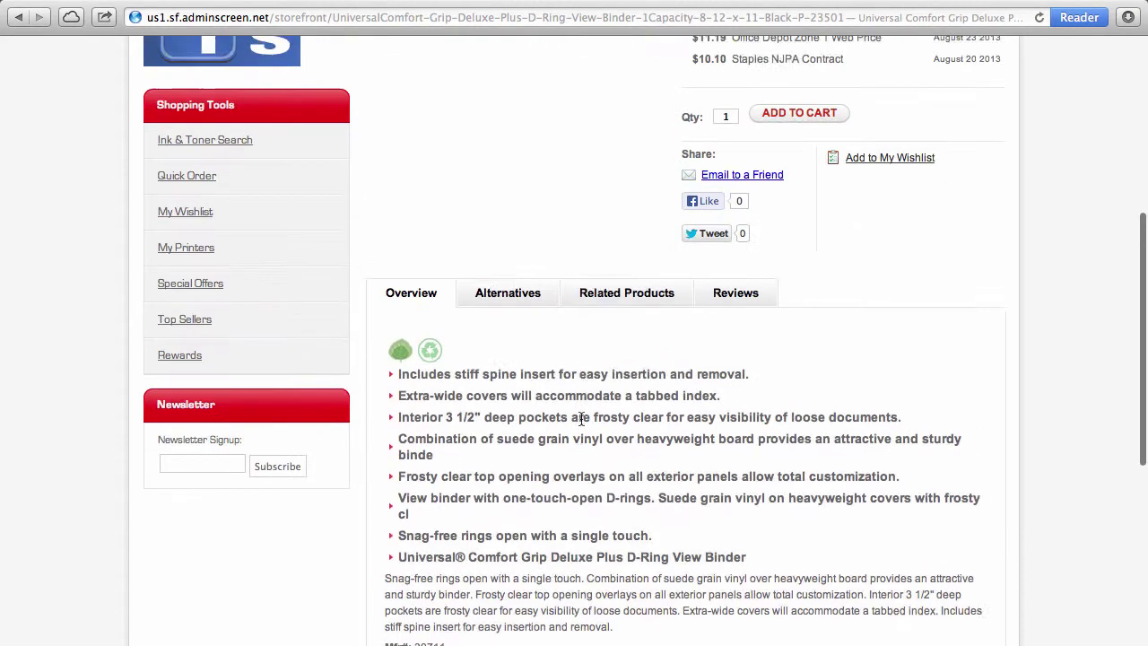
{"action": "scroll", "coordinate": [580, 417], "scroll_direction": "up", "scroll_amount": 9}
{"action": "scroll", "coordinate": [580, 417], "scroll_direction": "down", "scroll_amount": 1}
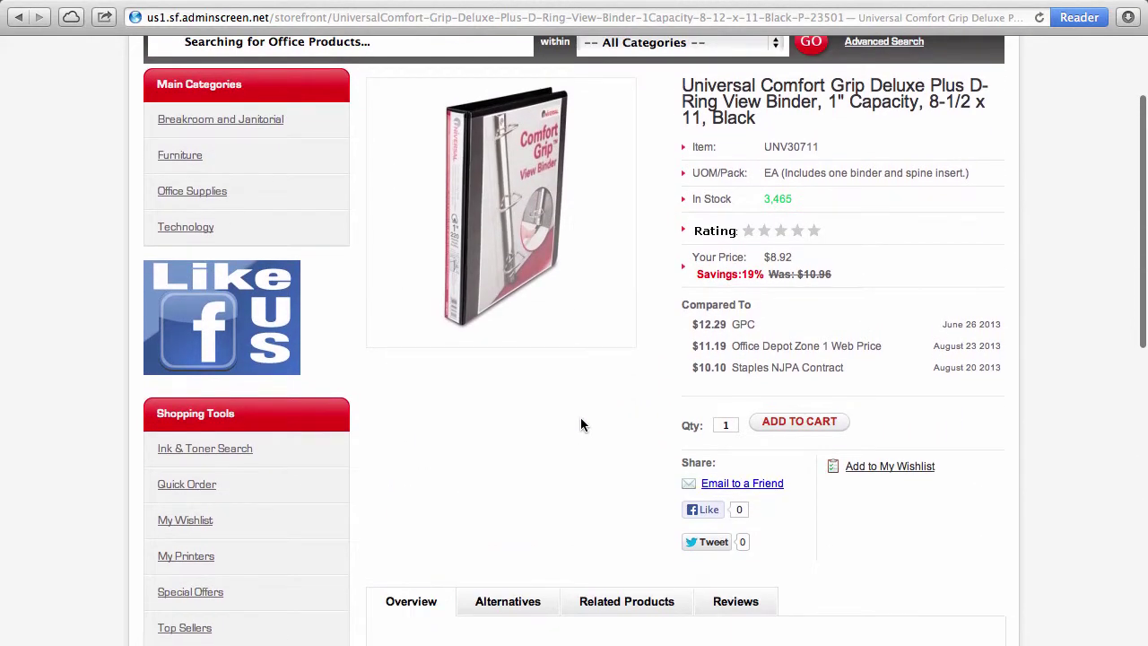
{"action": "left_click", "coordinate": [504, 599]}
Step: Bring up the binder's review form, then return to its $8.92 price comparison at the top
{"action": "scroll", "coordinate": [504, 597], "scroll_direction": "down", "scroll_amount": 8}
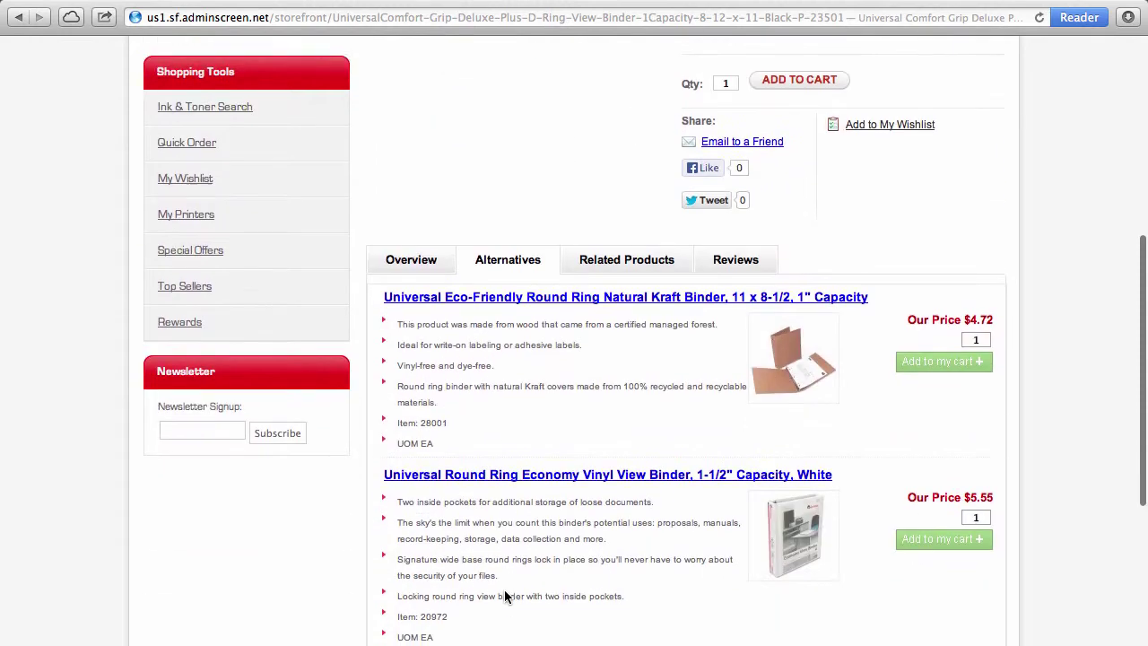
{"action": "scroll", "coordinate": [504, 590], "scroll_direction": "down", "scroll_amount": 1}
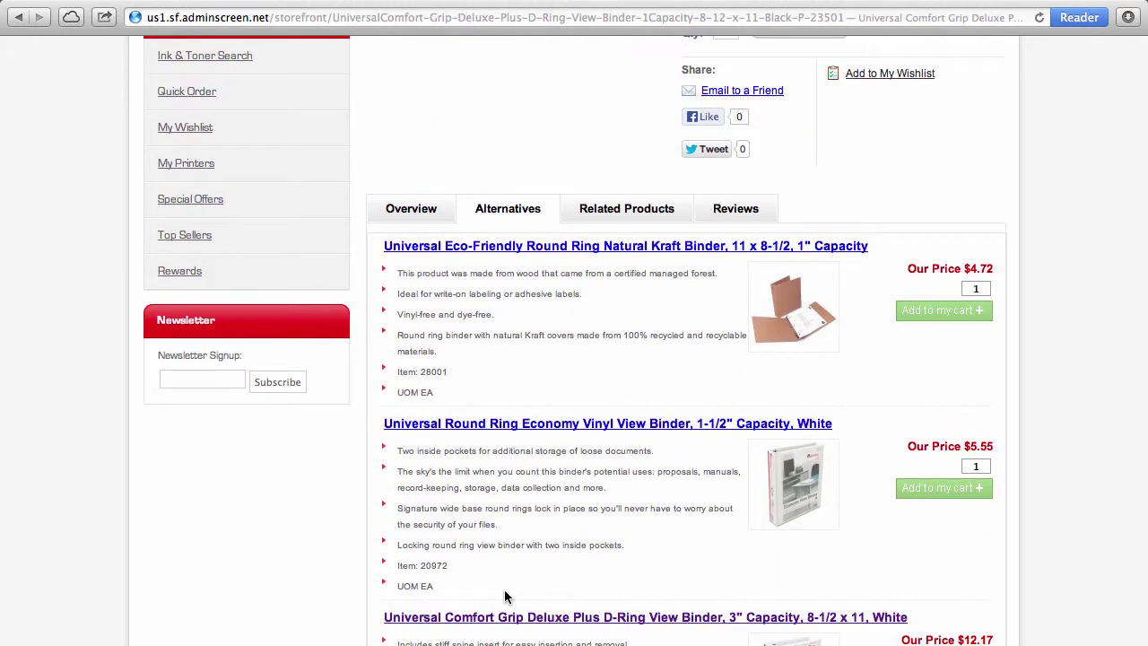
{"action": "left_click", "coordinate": [746, 208]}
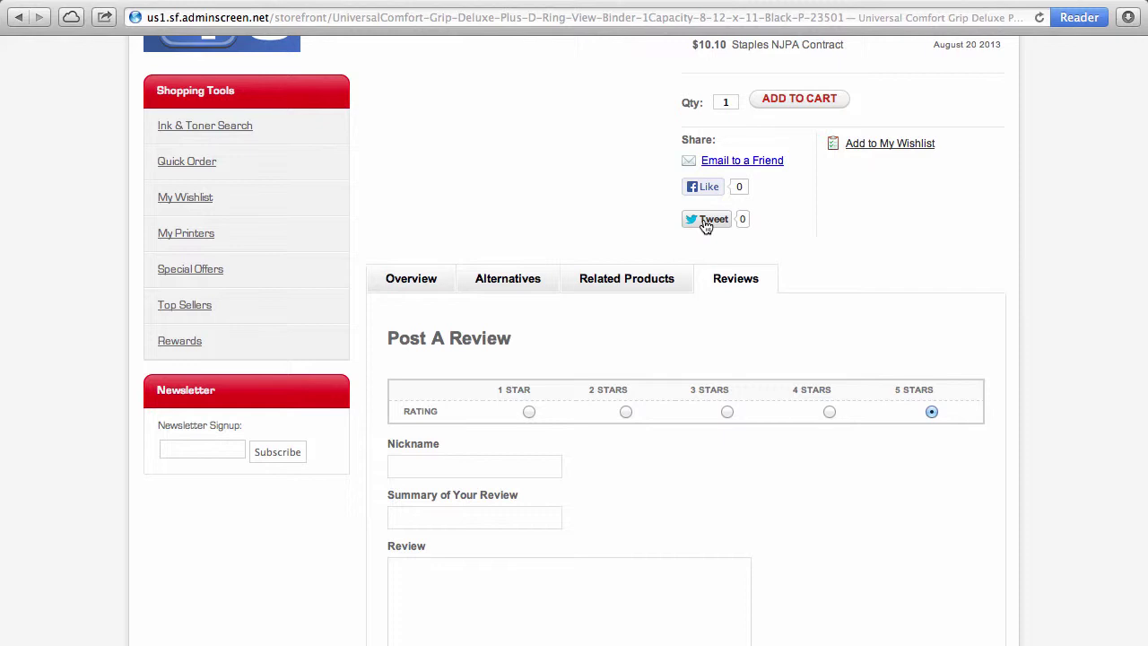
{"action": "scroll", "coordinate": [897, 190], "scroll_direction": "up", "scroll_amount": 6}
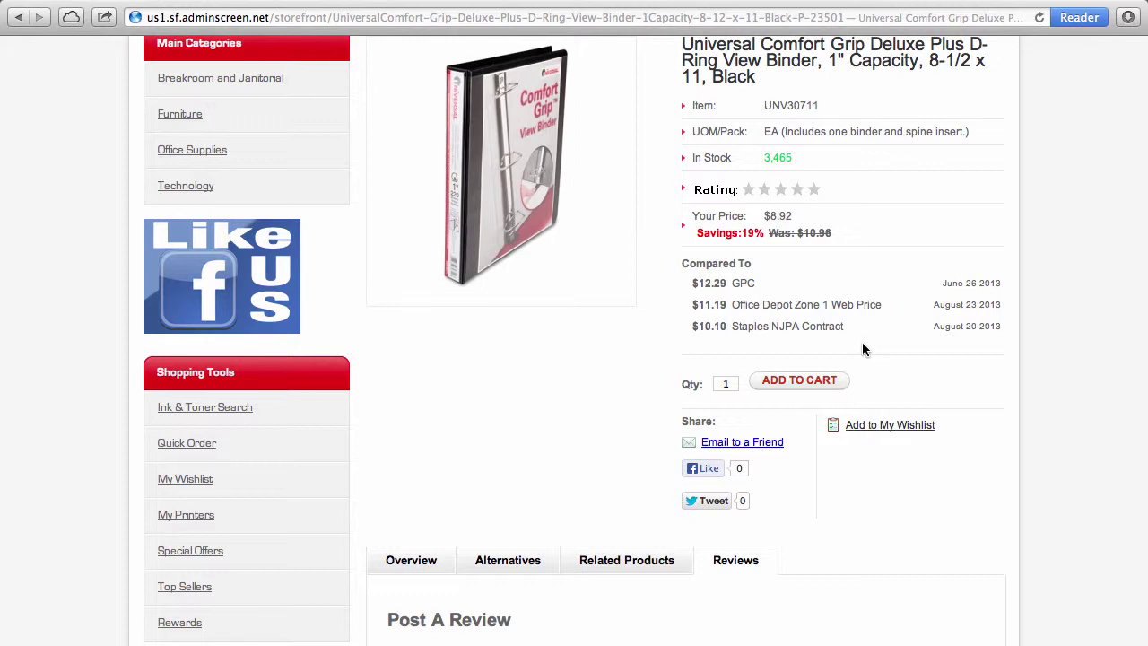
{"action": "scroll", "coordinate": [863, 349], "scroll_direction": "up", "scroll_amount": 5}
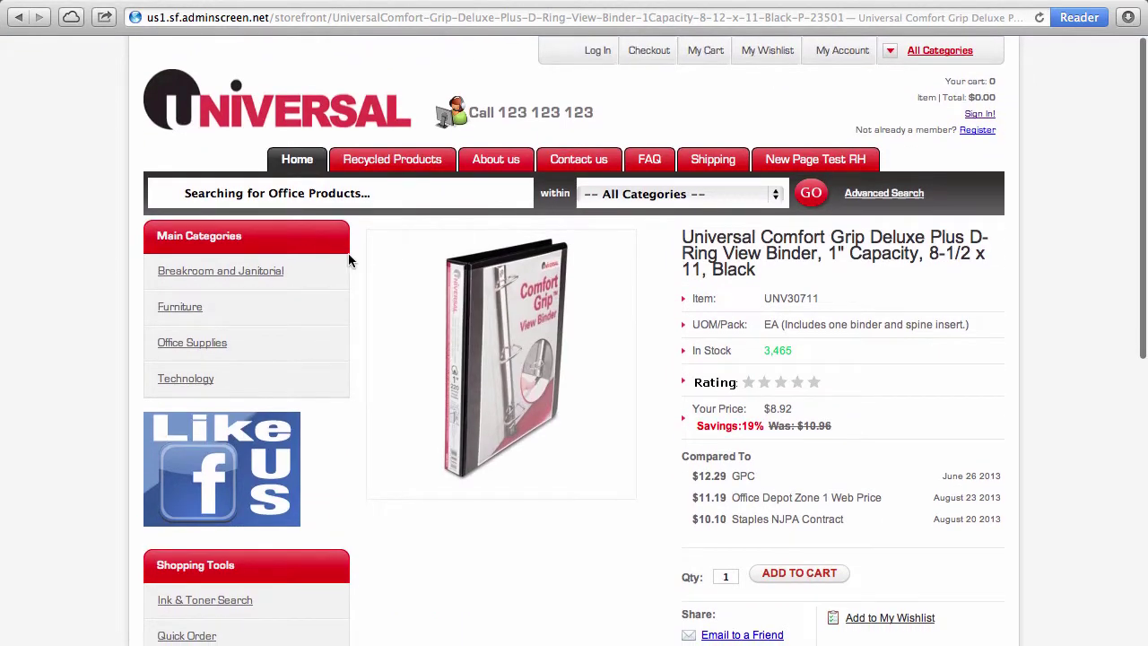
Step: Attempt a customer login with the customer's email and password, declining to save the password
{"action": "left_click", "coordinate": [836, 52]}
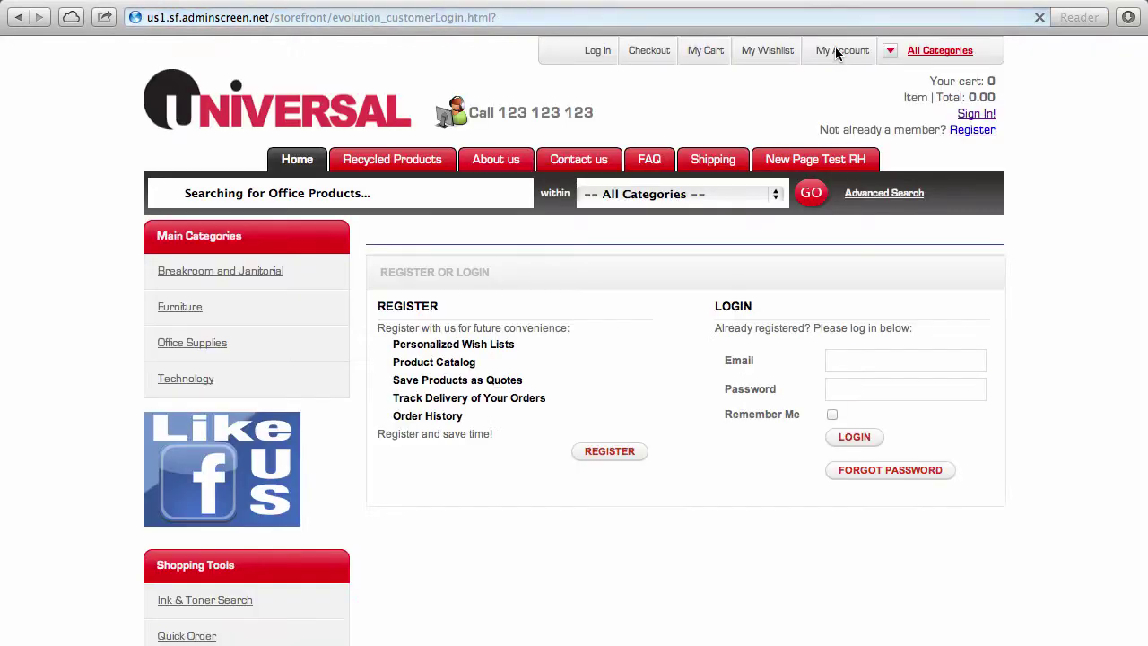
{"action": "double_click", "coordinate": [869, 368]}
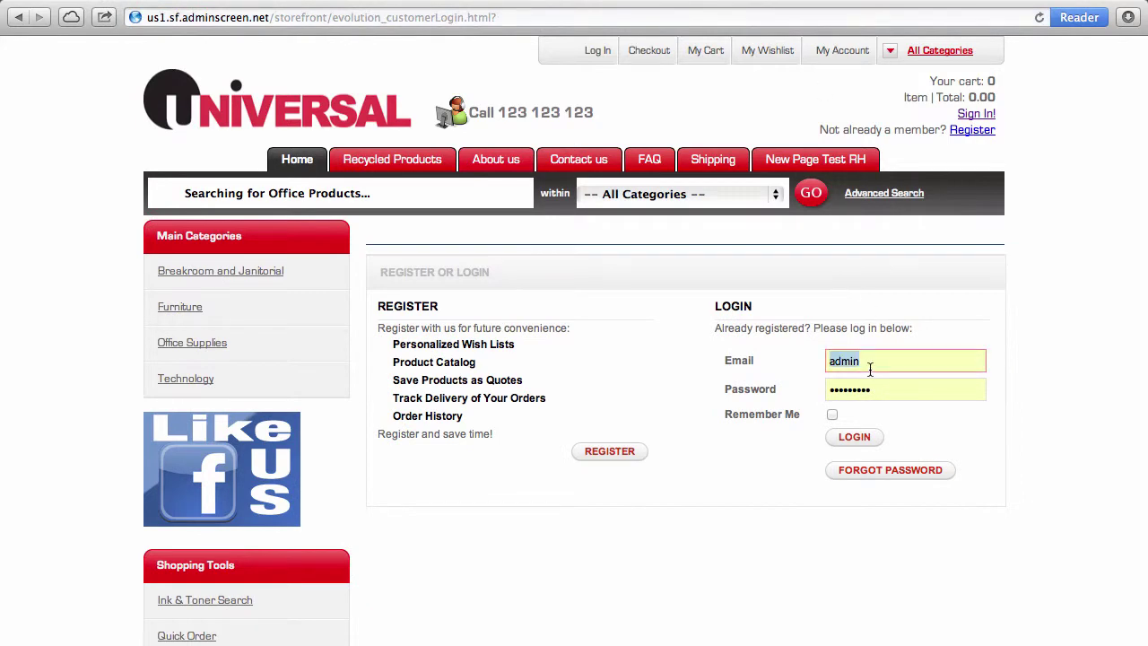
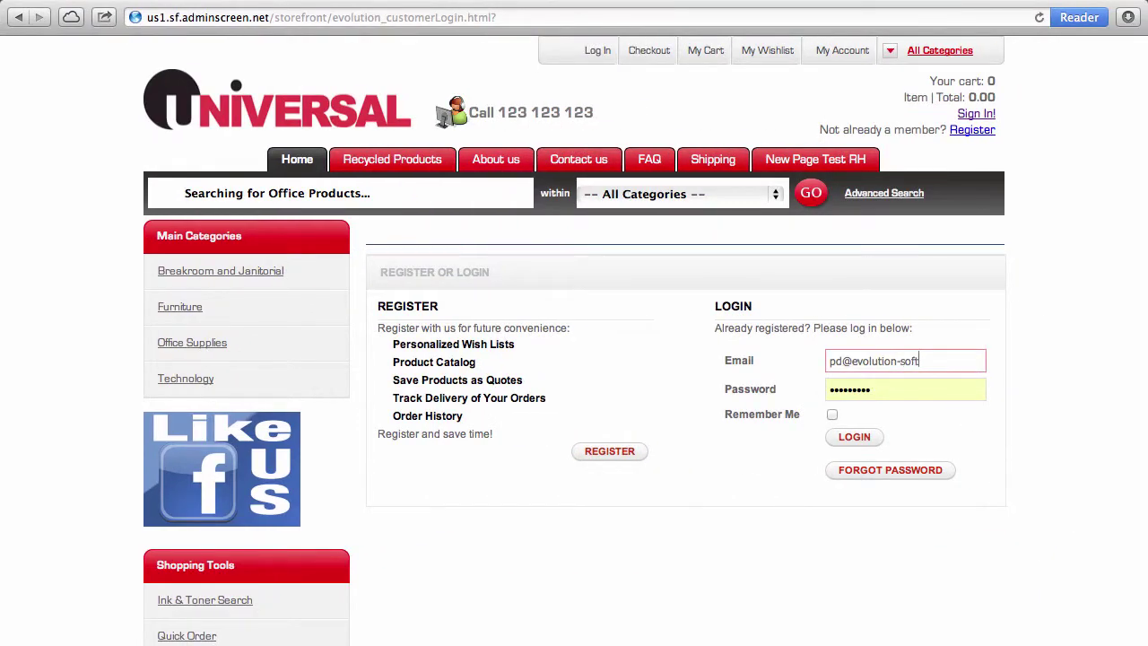
{"action": "key", "text": "Tab"}
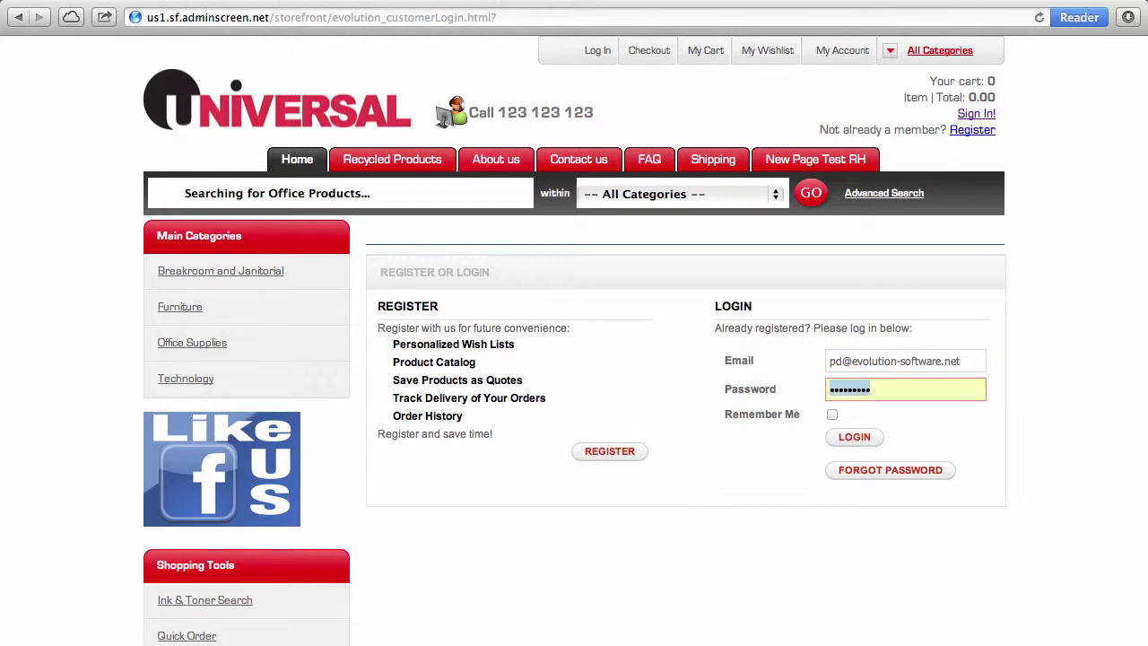
{"action": "type", "text": "•••••••••"}
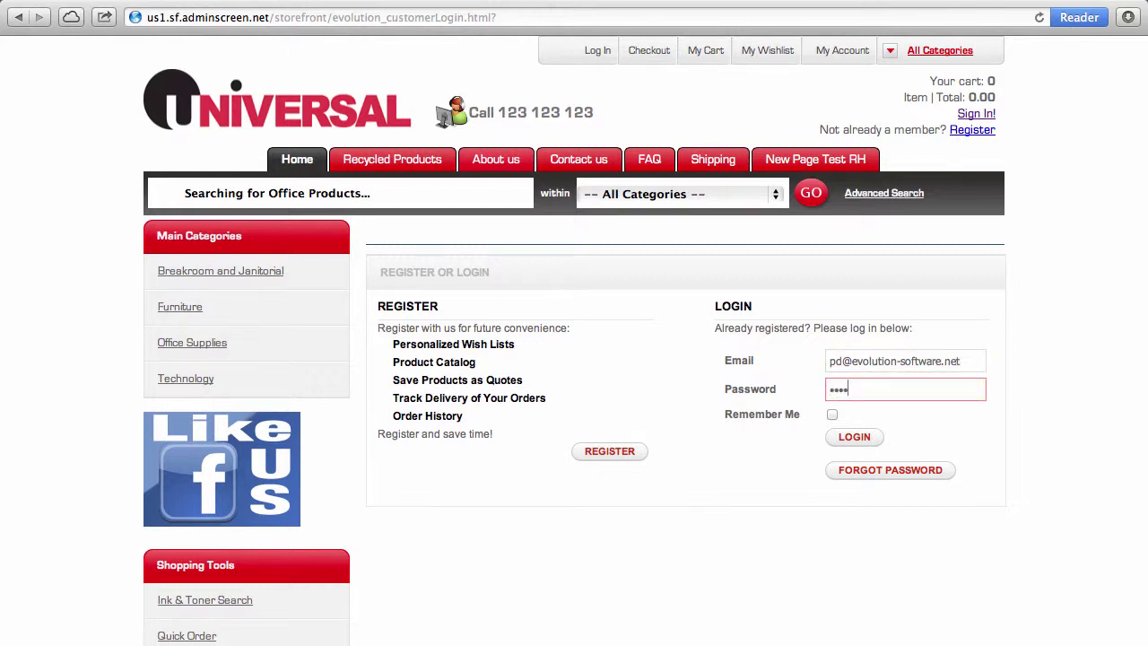
{"action": "type", "text": "••"}
{"action": "key", "text": "Return"}
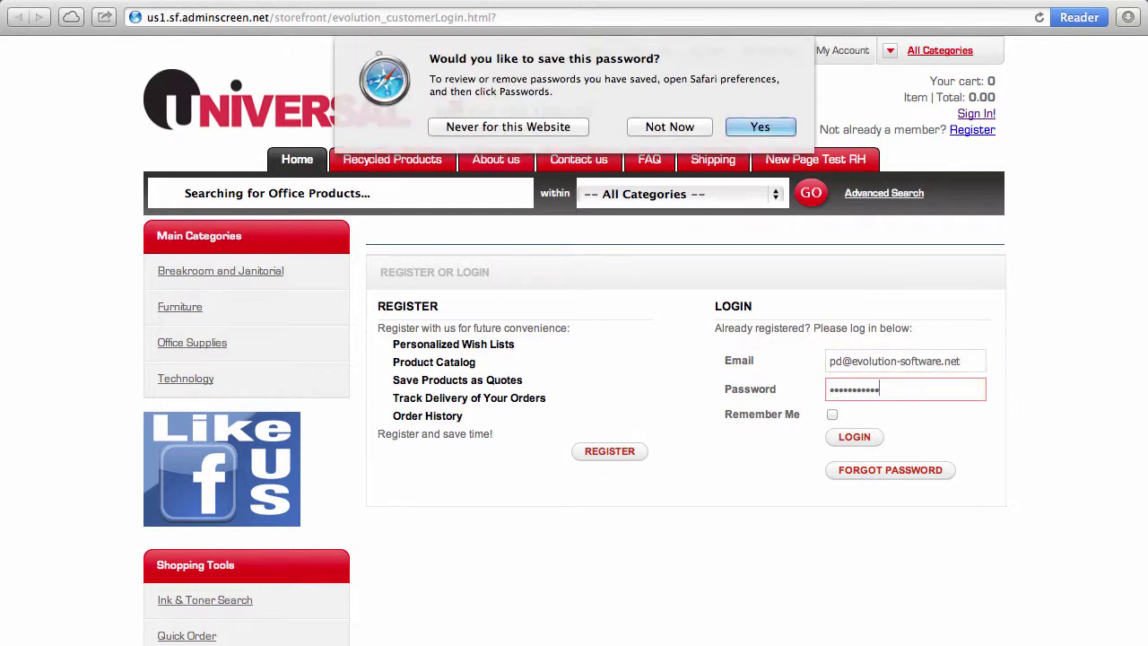
{"action": "key", "text": "Return"}
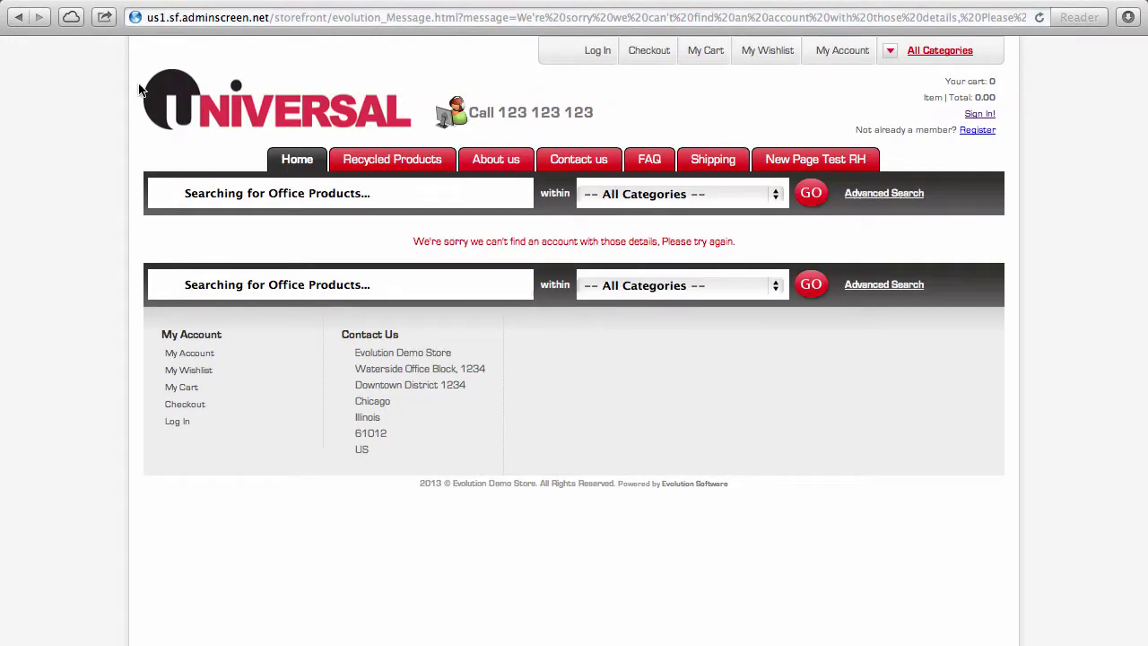
Step: Resubmit the login with the customer's email and corrected password, again declining to save it
{"action": "left_click", "coordinate": [18, 18]}
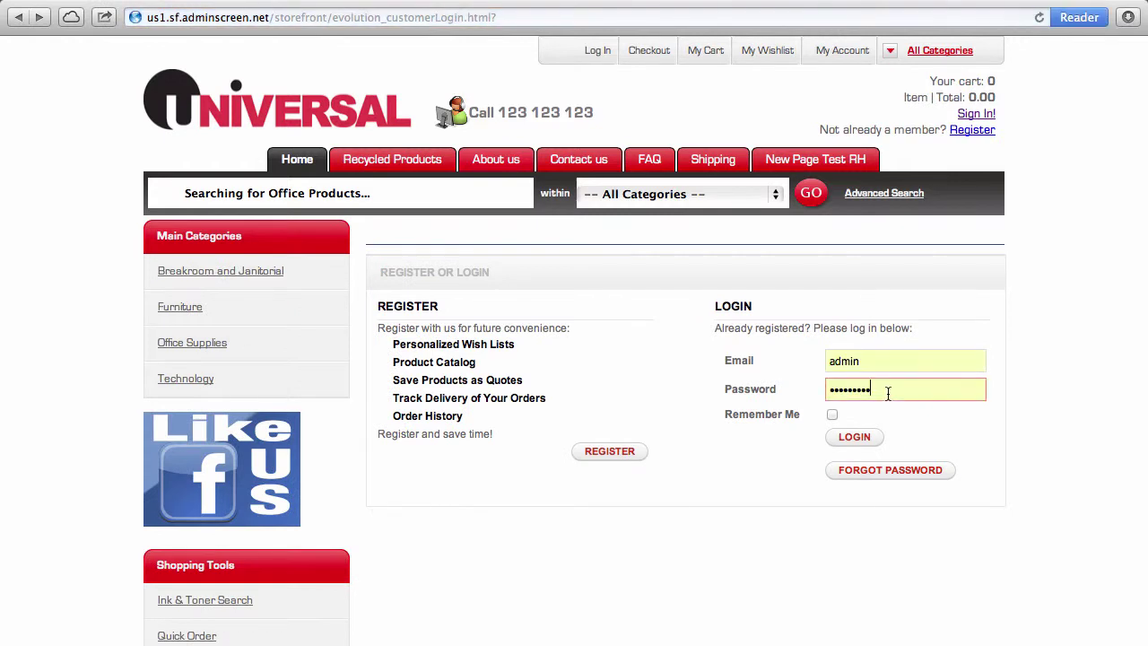
{"action": "double_click", "coordinate": [881, 364]}
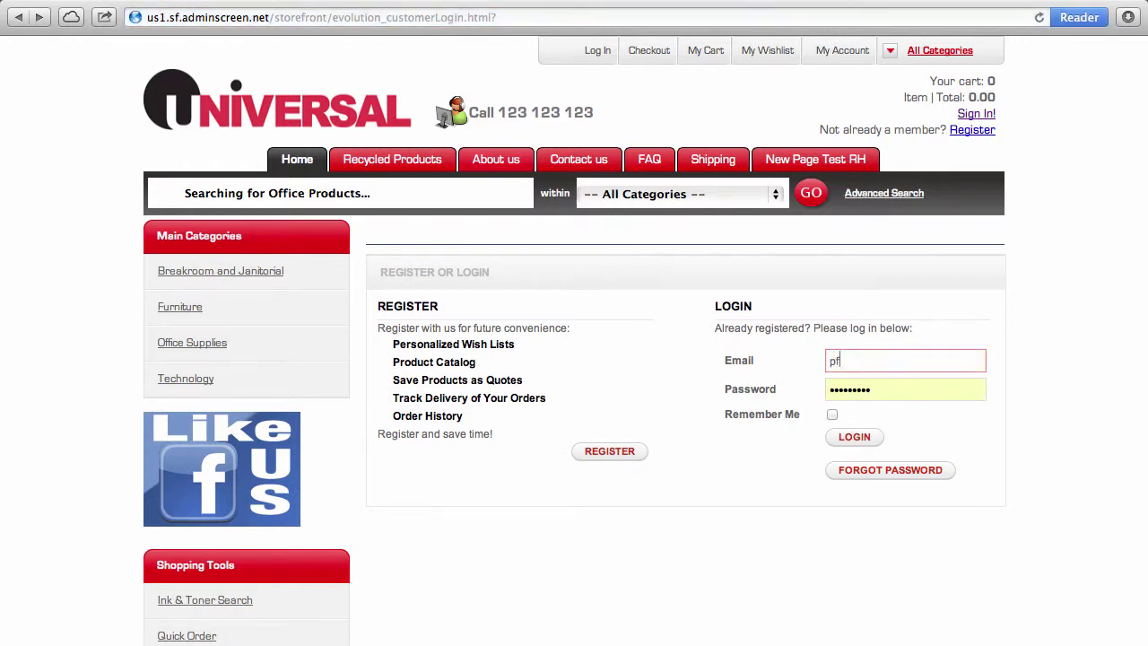
{"action": "key", "text": "Tab"}
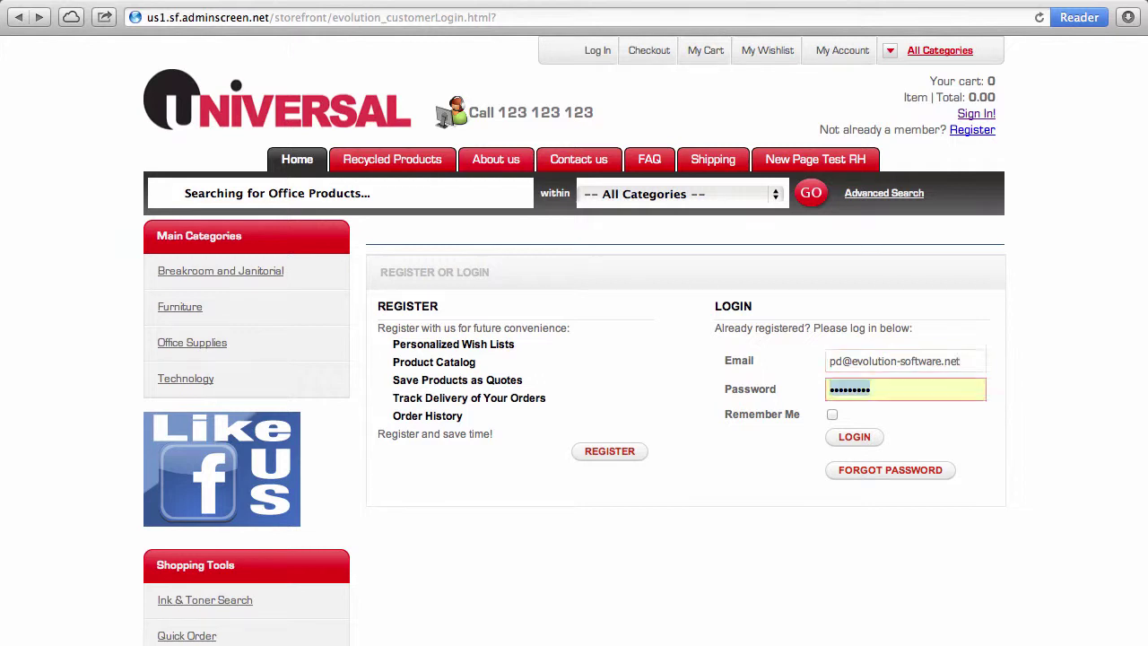
{"action": "type", "text": "••••"}
{"action": "key", "text": "Return"}
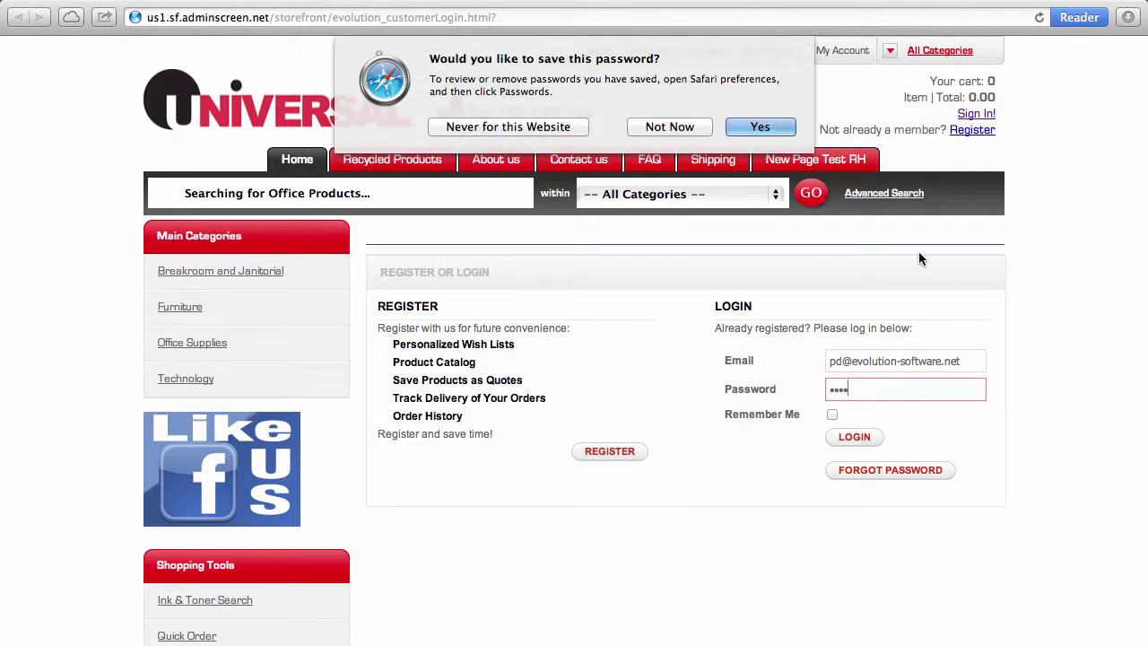
{"action": "left_click", "coordinate": [671, 127]}
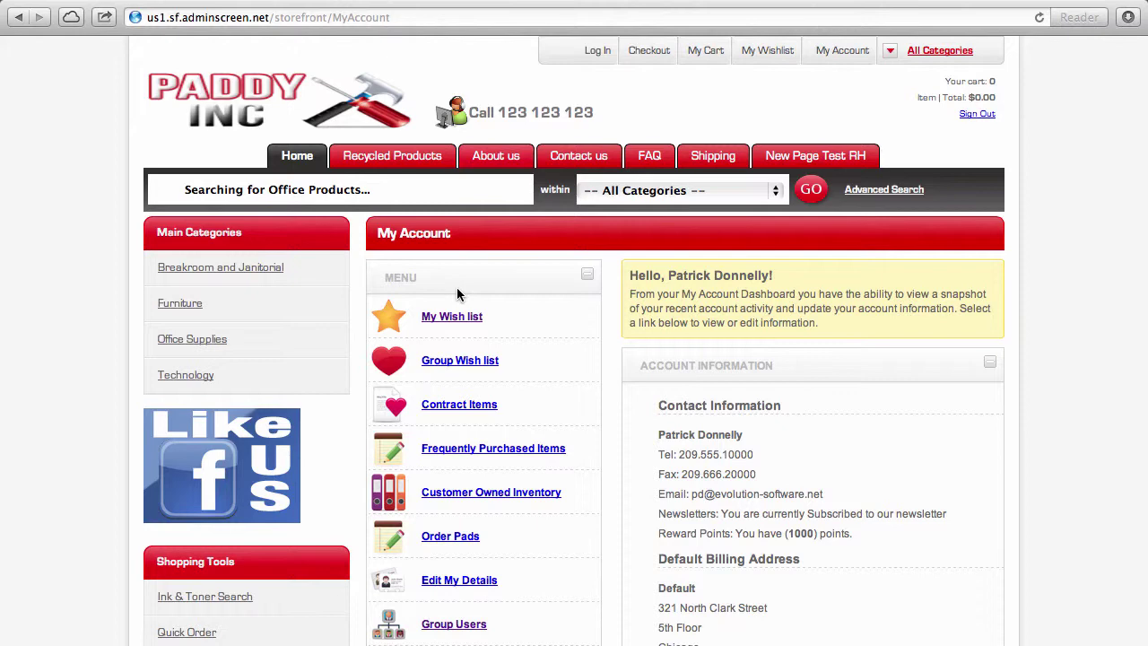
Step: Open My Wish List showing Comfort Grip binders at $8.92, $10.64 and $11.65
{"action": "scroll", "coordinate": [718, 444], "scroll_direction": "down", "scroll_amount": 5}
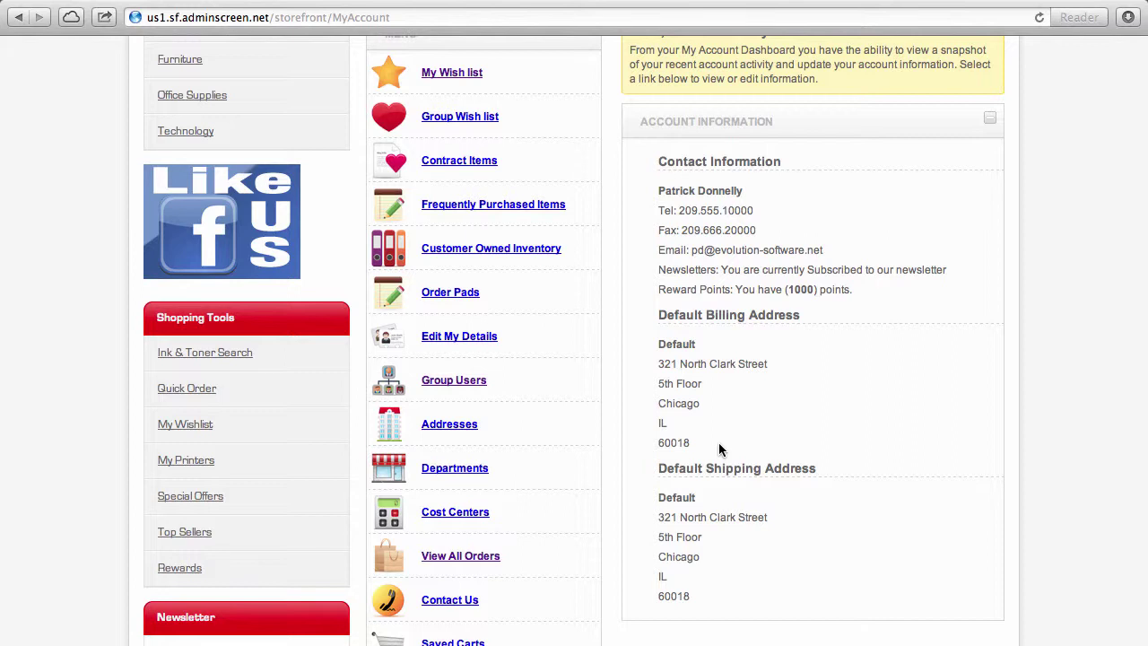
{"action": "scroll", "coordinate": [719, 448], "scroll_direction": "up", "scroll_amount": 3}
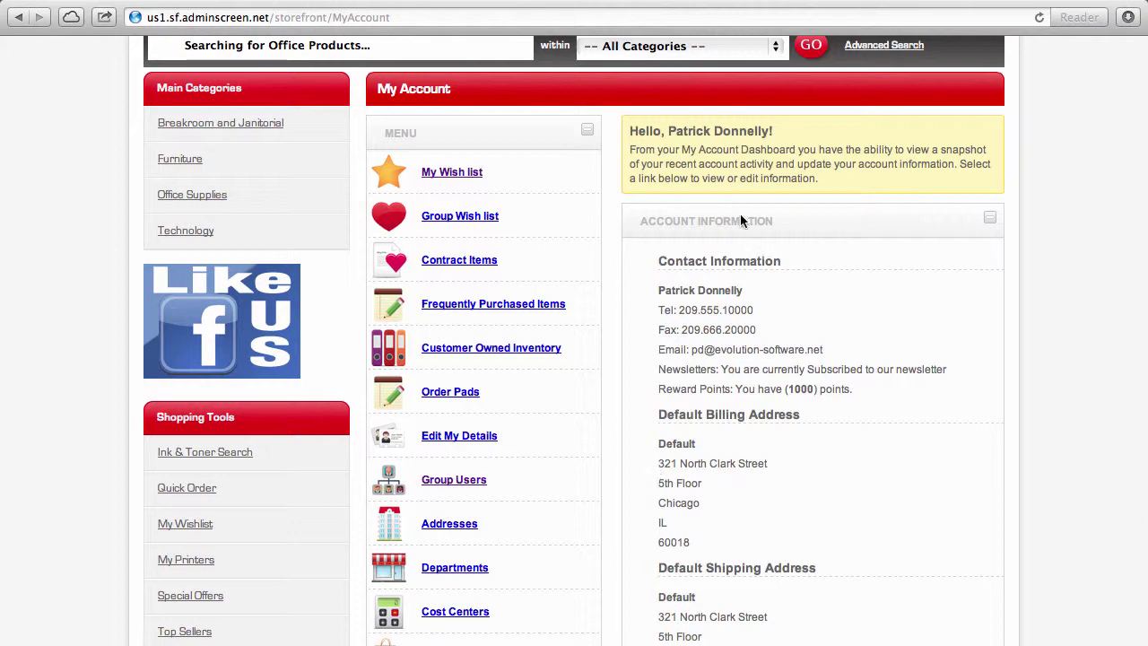
{"action": "left_click", "coordinate": [470, 175]}
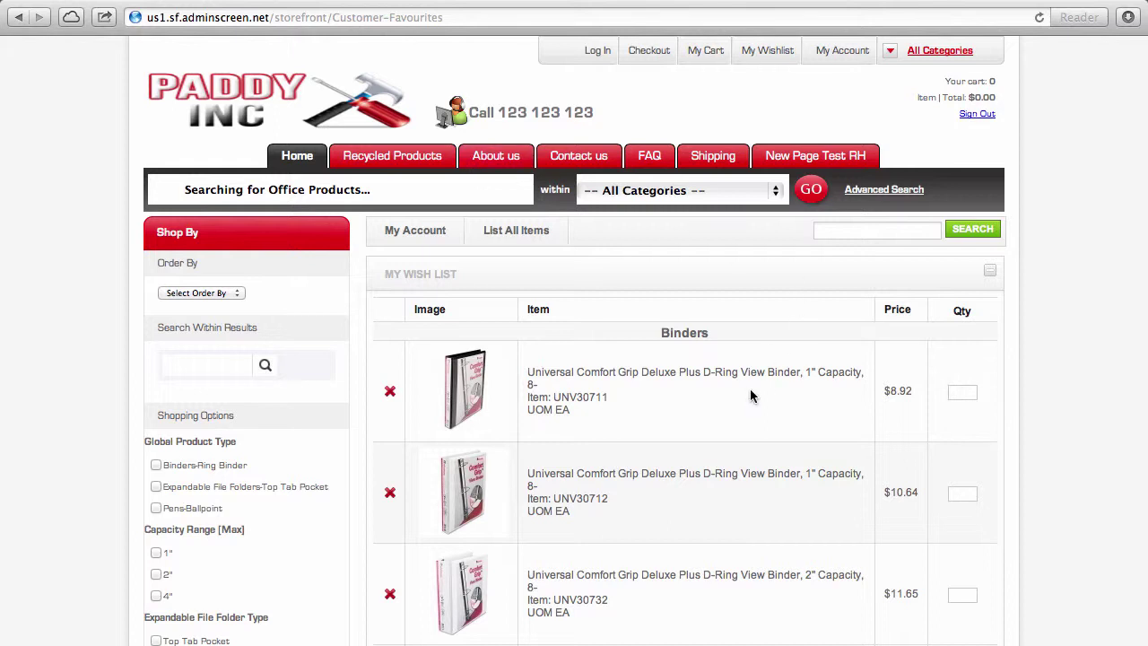
{"action": "scroll", "coordinate": [752, 397], "scroll_direction": "down", "scroll_amount": 3}
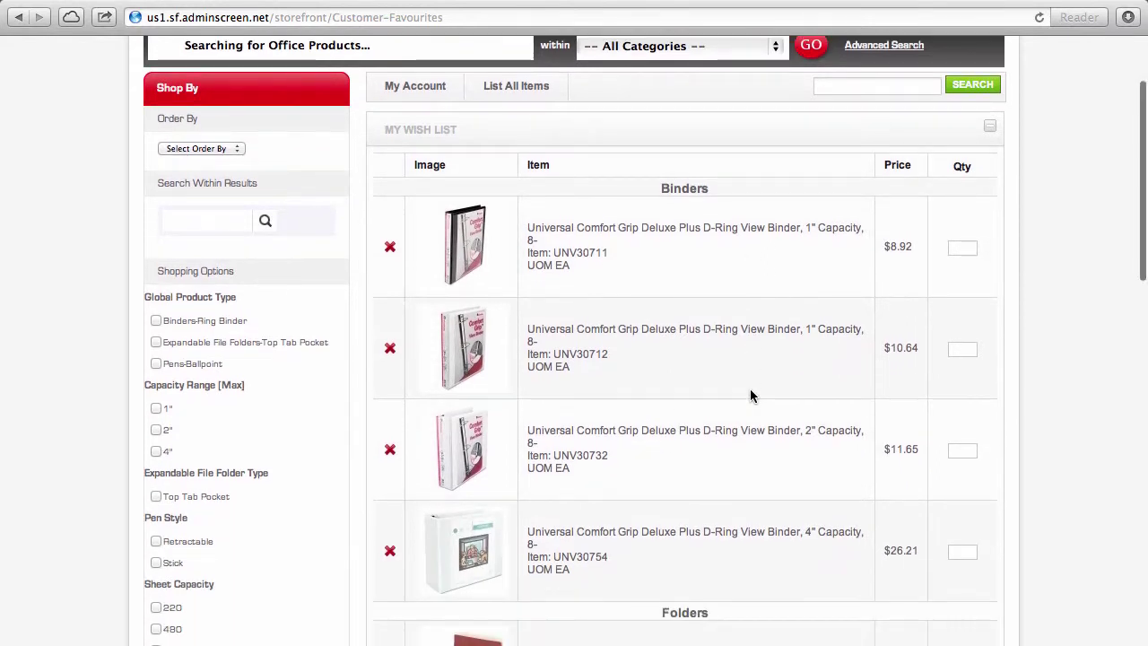
{"action": "scroll", "coordinate": [752, 396], "scroll_direction": "down", "scroll_amount": 2}
{"action": "scroll", "coordinate": [751, 396], "scroll_direction": "down", "scroll_amount": 5}
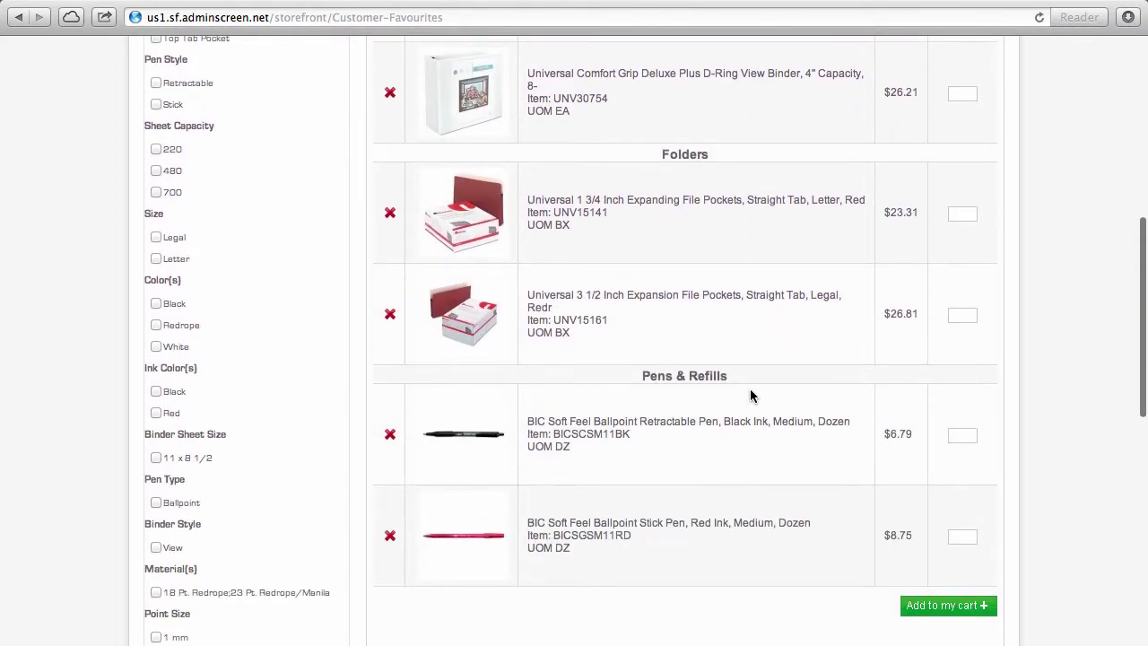
{"action": "scroll", "coordinate": [752, 396], "scroll_direction": "up", "scroll_amount": 10}
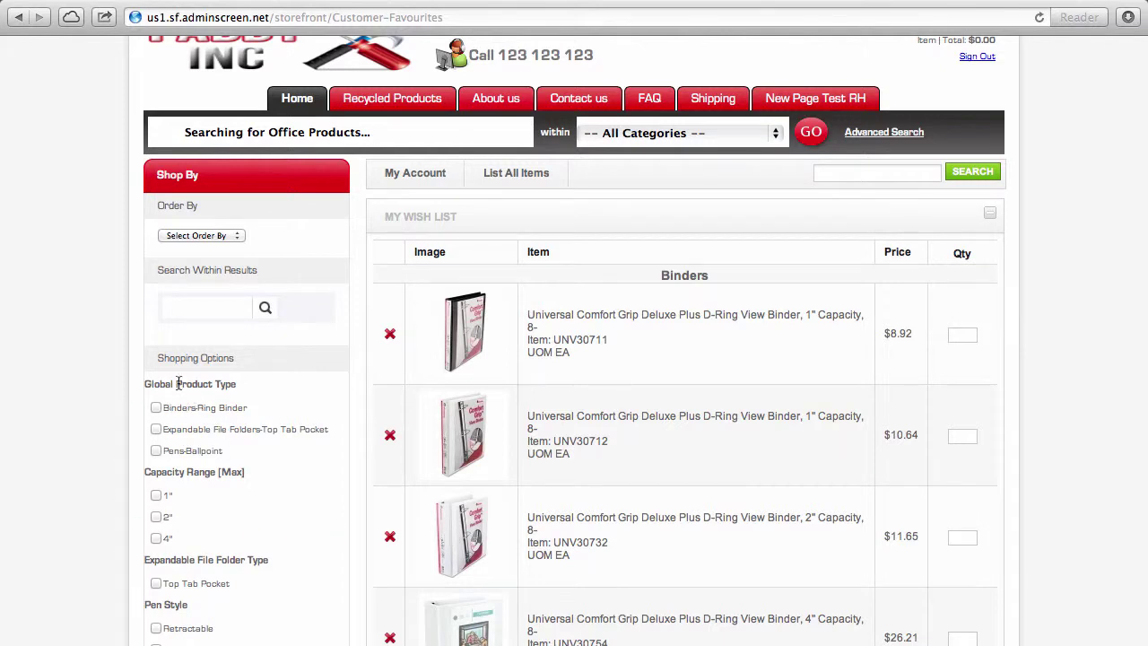
{"action": "left_click", "coordinate": [178, 312]}
Step: Go to the Home page, then to My Account to see contact info and addresses
{"action": "left_click", "coordinate": [301, 96]}
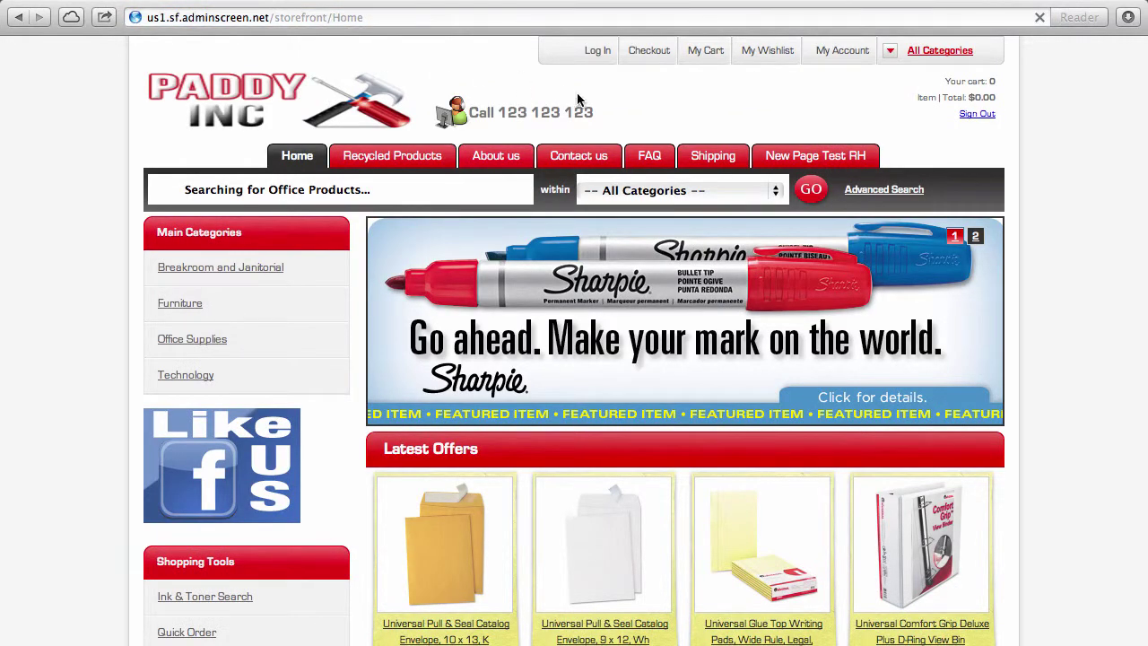
{"action": "left_click", "coordinate": [842, 50]}
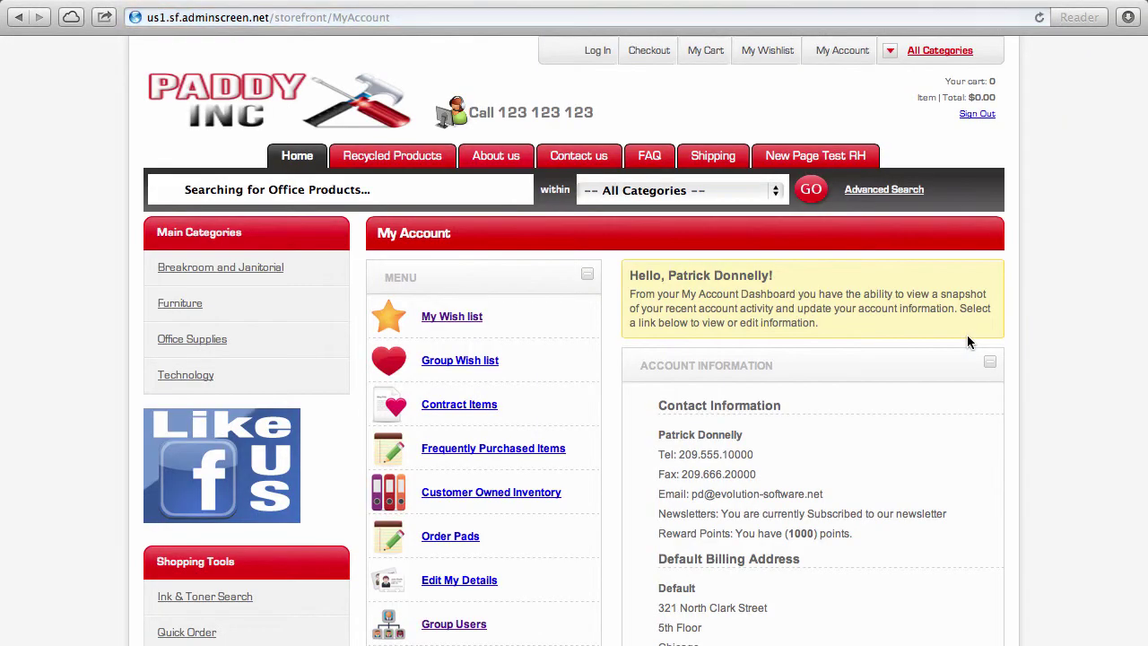
{"action": "scroll", "coordinate": [876, 546], "scroll_direction": "down", "scroll_amount": 3}
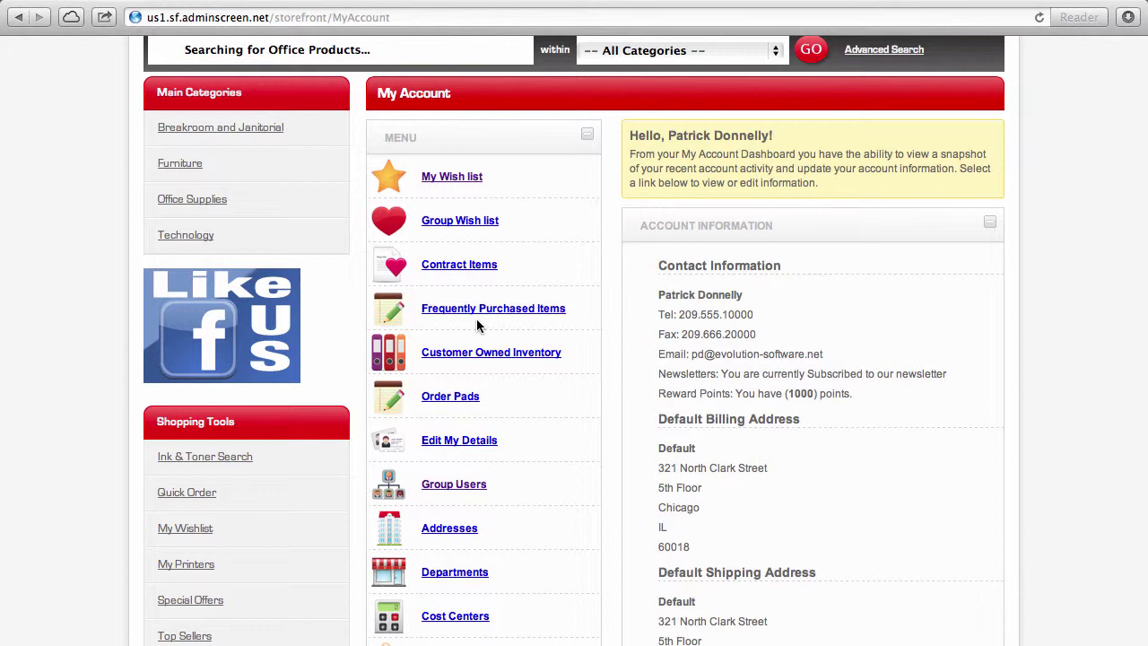
{"action": "left_click", "coordinate": [475, 406]}
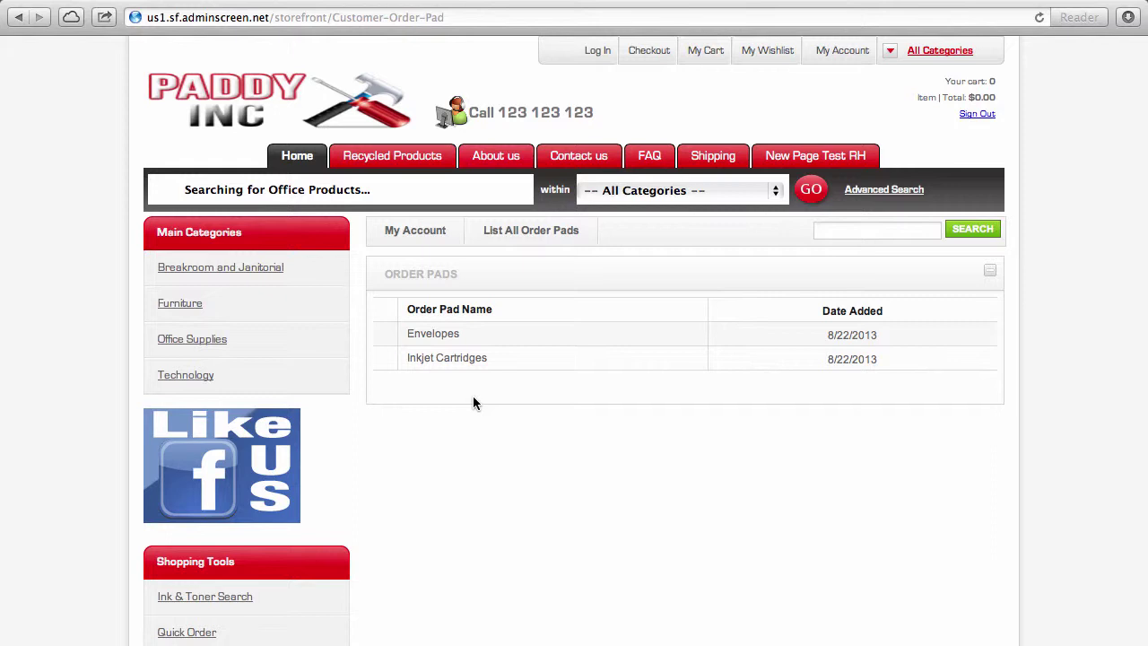
{"action": "left_click", "coordinate": [448, 334]}
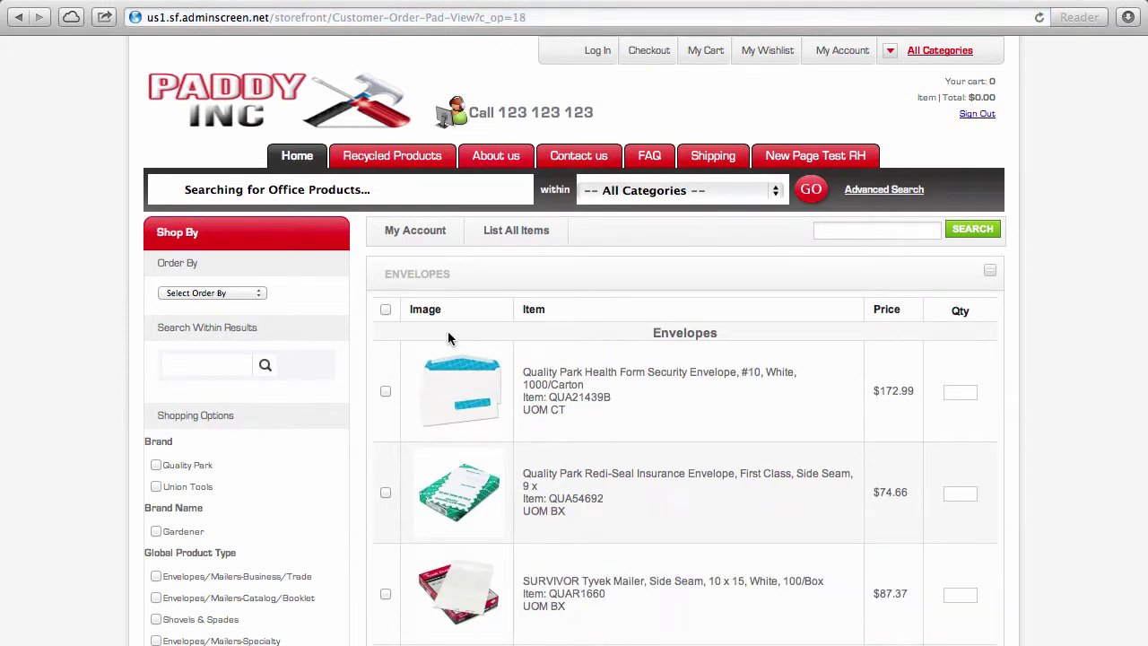
{"action": "left_click", "coordinate": [392, 232]}
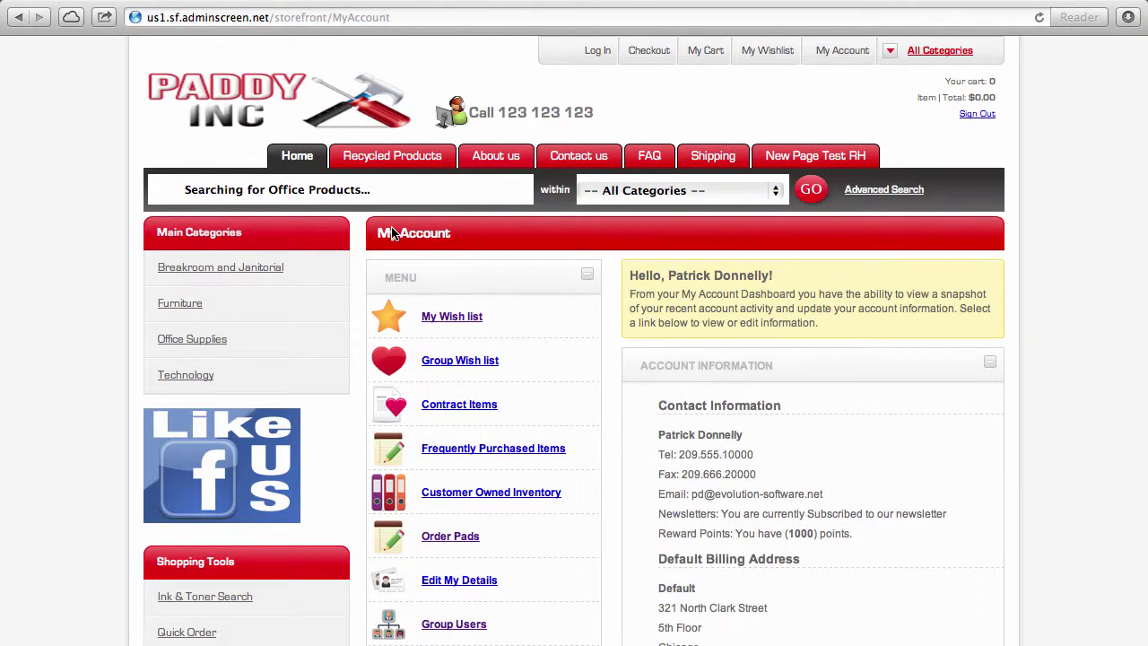
Step: List the Group Users and open one sub-user's B2B account profile
{"action": "scroll", "coordinate": [542, 560], "scroll_direction": "down", "scroll_amount": 5}
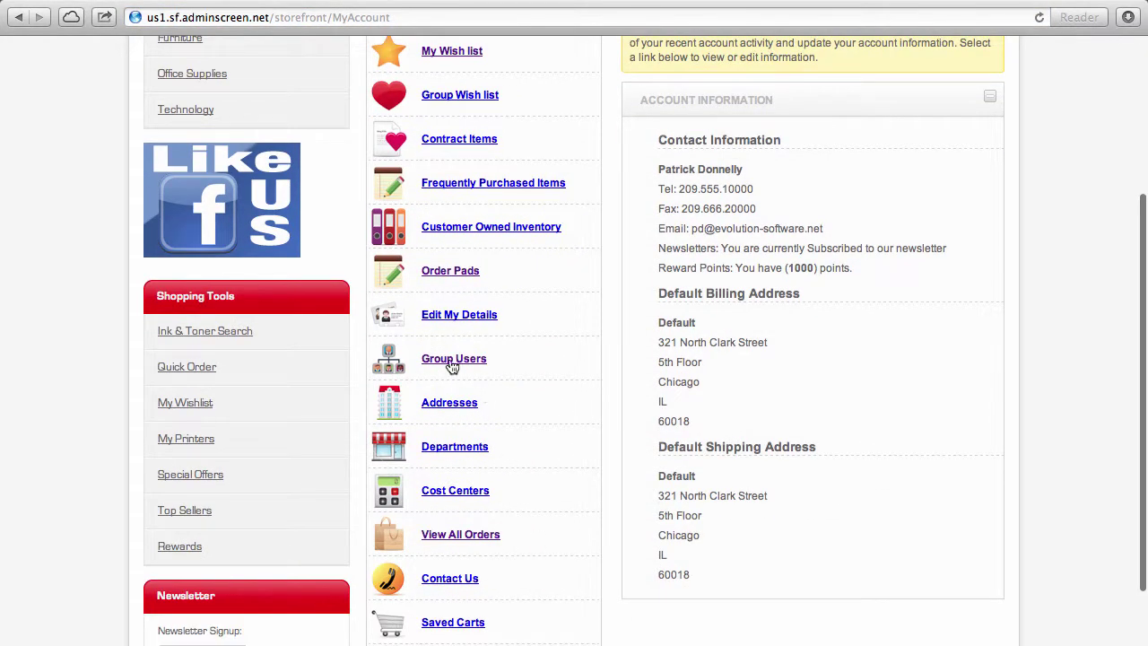
{"action": "left_click", "coordinate": [452, 362]}
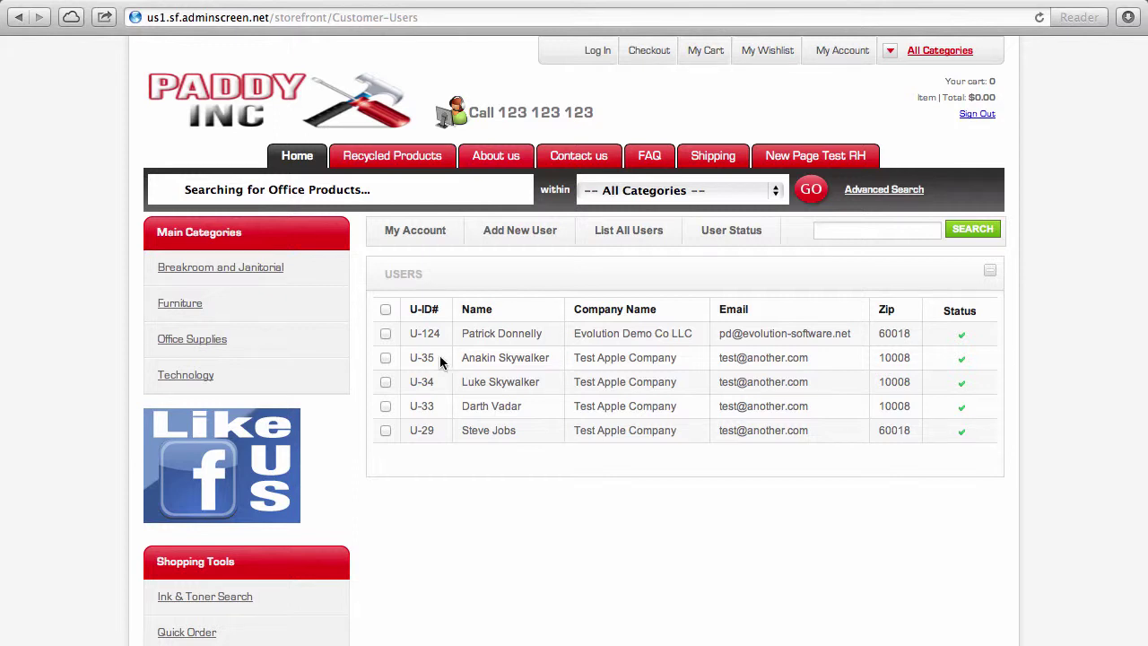
{"action": "left_click", "coordinate": [425, 408]}
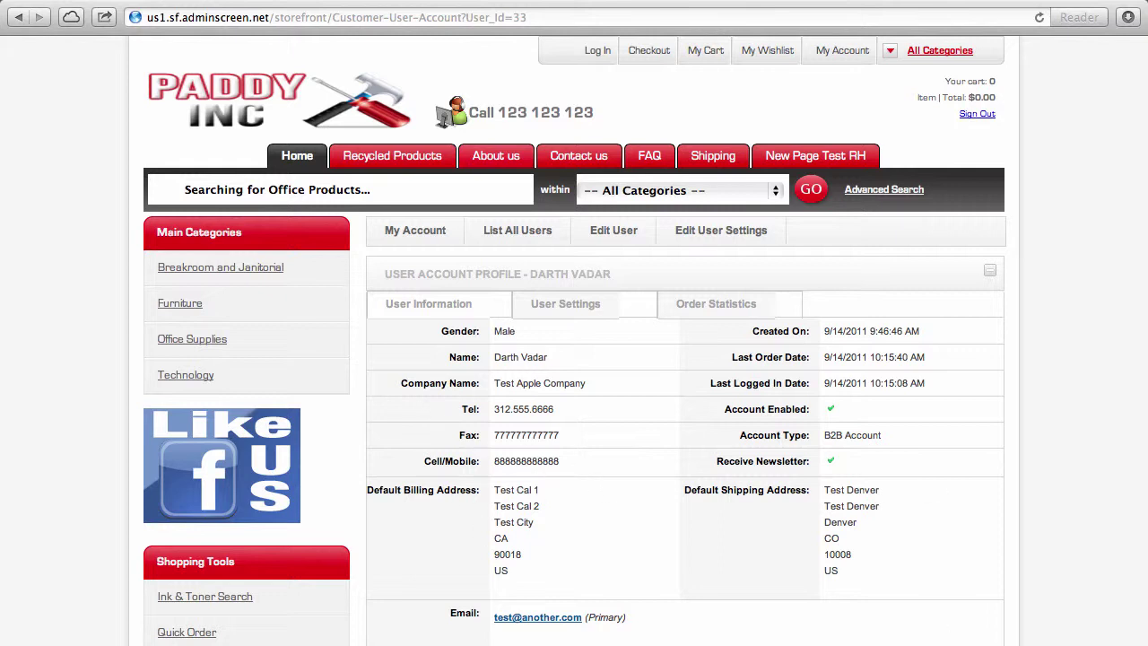
Step: Open the user's ordering settings and highlight Allow Cost Centers, Departments, Addresses and Contract Lock
{"action": "scroll", "coordinate": [933, 332], "scroll_direction": "down", "scroll_amount": 3}
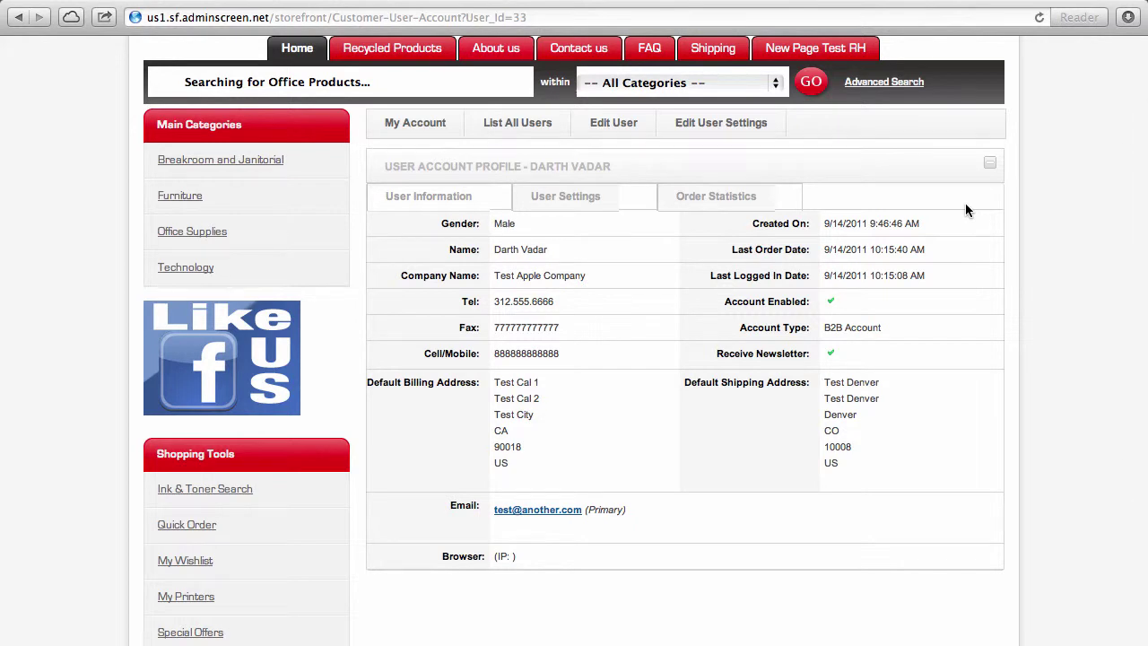
{"action": "left_click", "coordinate": [601, 201]}
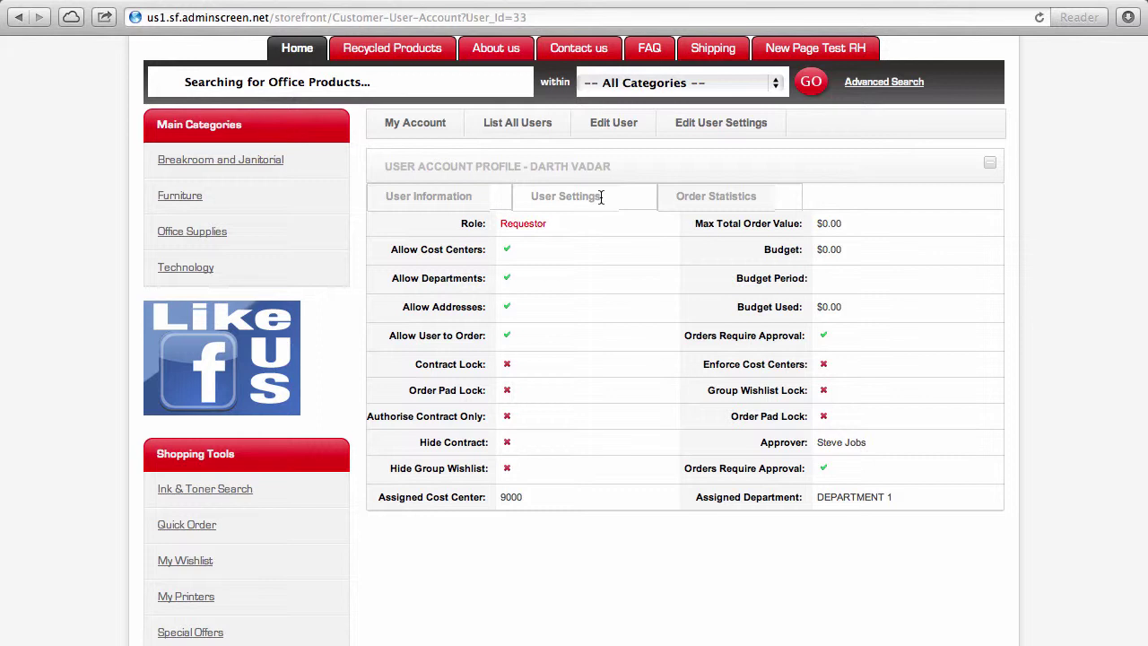
{"action": "triple_click", "coordinate": [445, 253]}
{"action": "double_click", "coordinate": [442, 276]}
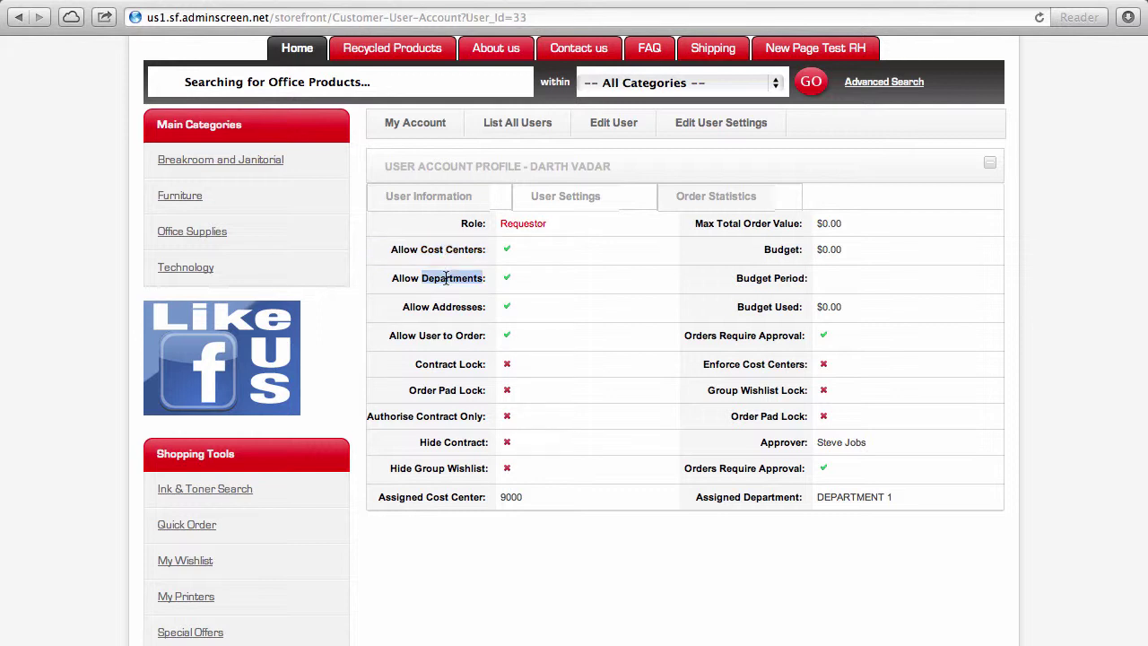
{"action": "triple_click", "coordinate": [427, 307]}
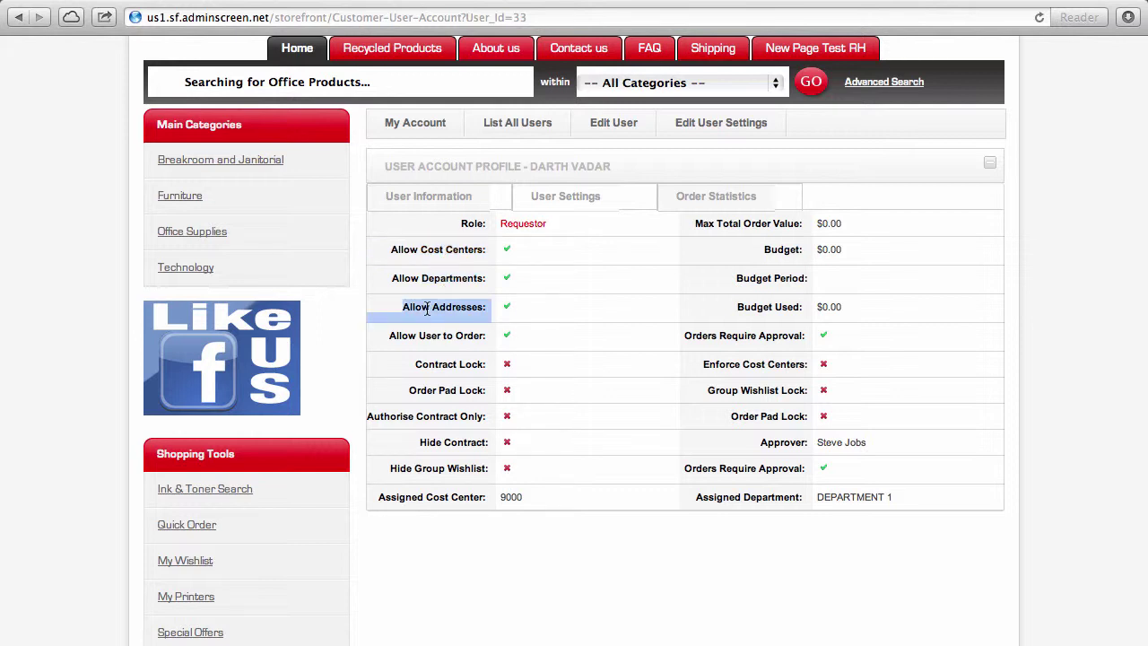
{"action": "triple_click", "coordinate": [450, 373]}
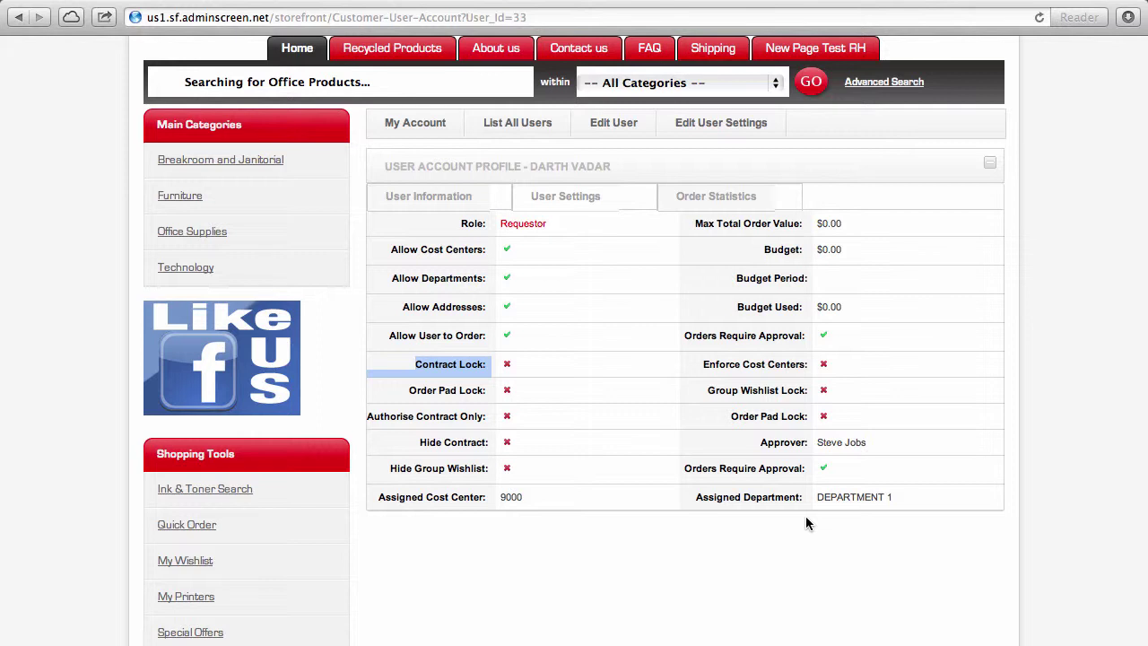
Step: Highlight Max Total Order Value, Budget, Budget Period and approver, then return to My Account
{"action": "triple_click", "coordinate": [831, 223]}
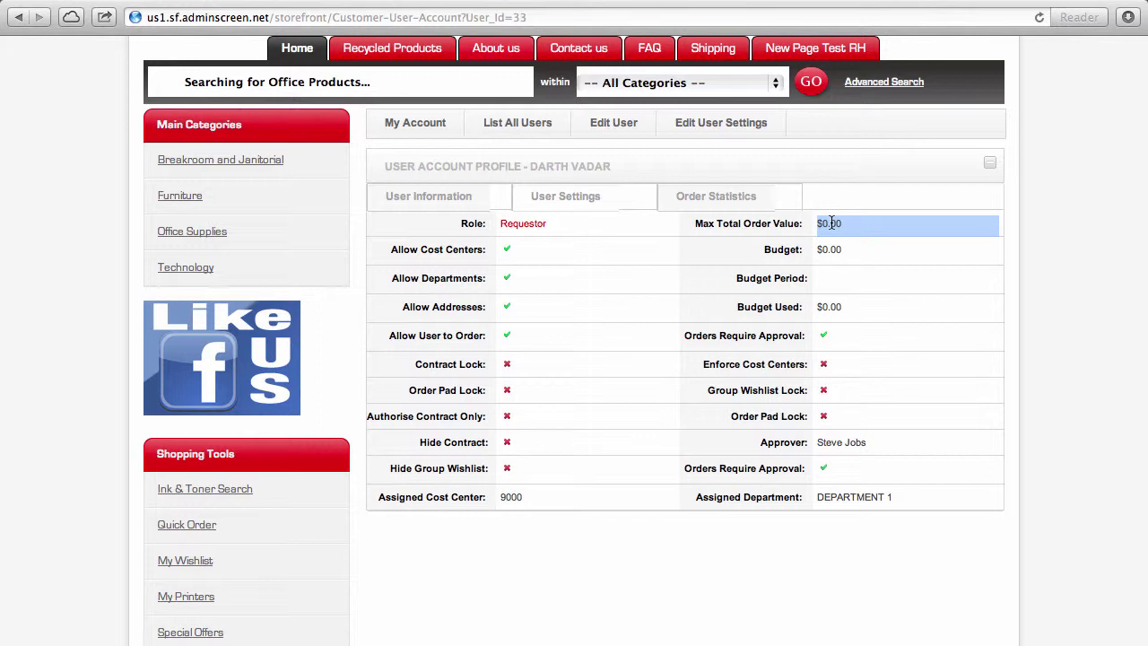
{"action": "triple_click", "coordinate": [841, 248]}
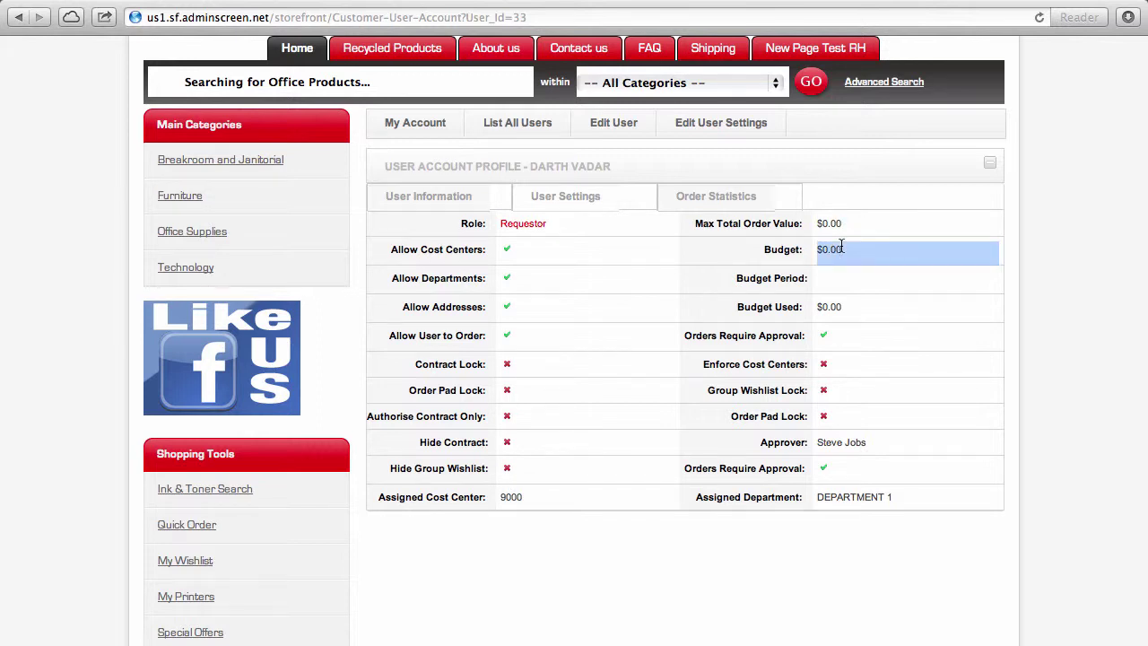
{"action": "left_click", "coordinate": [838, 296]}
{"action": "triple_click", "coordinate": [838, 296]}
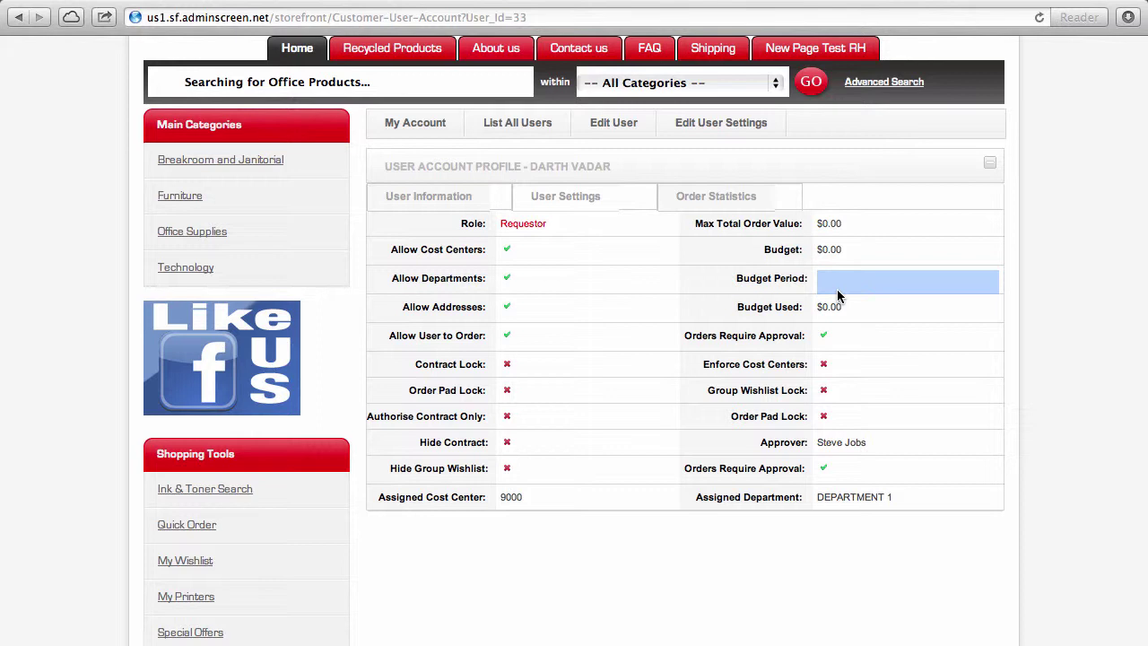
{"action": "triple_click", "coordinate": [860, 451]}
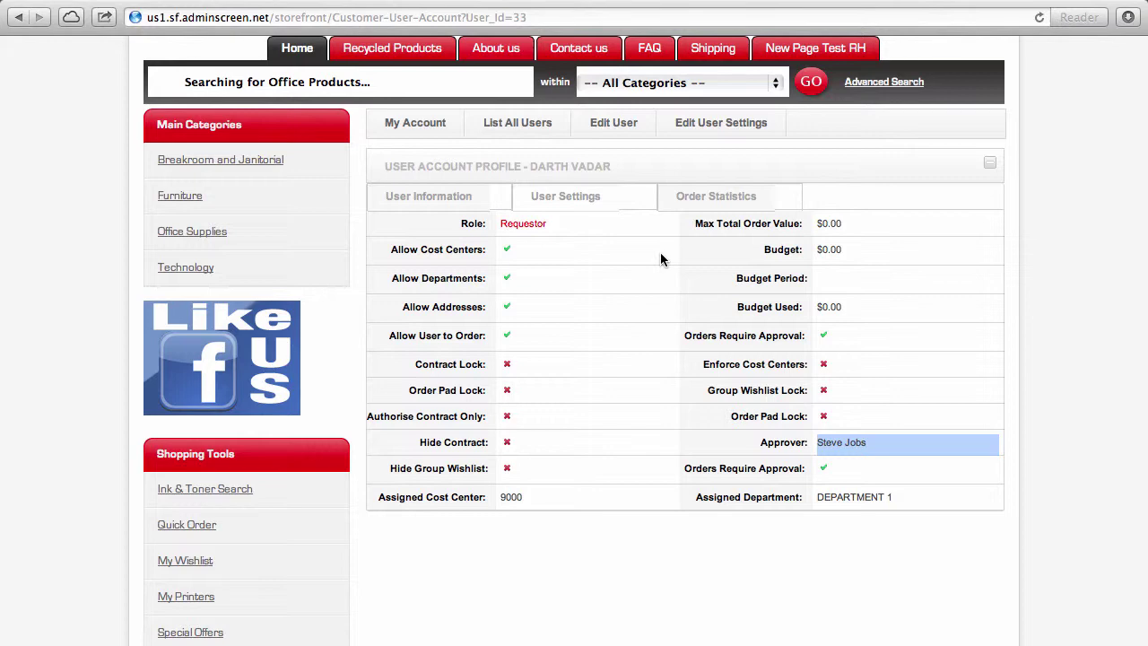
{"action": "left_click", "coordinate": [442, 125]}
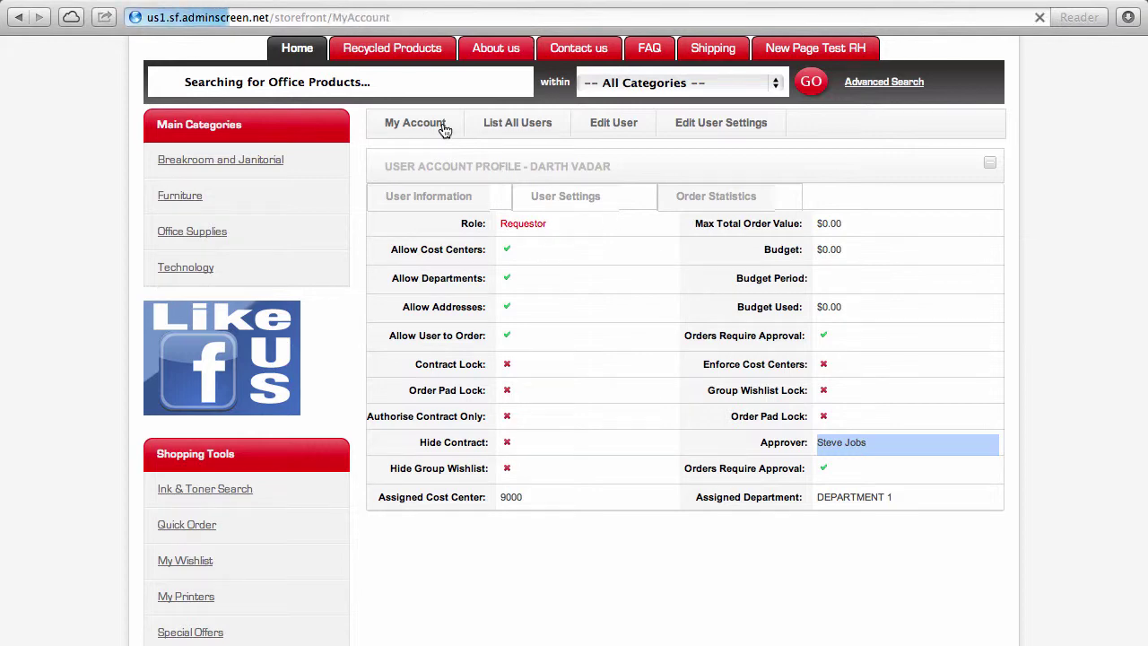
Step: Open View All Orders to list past orders with dates, amounts and statuses
{"action": "scroll", "coordinate": [476, 507], "scroll_direction": "down", "scroll_amount": 5}
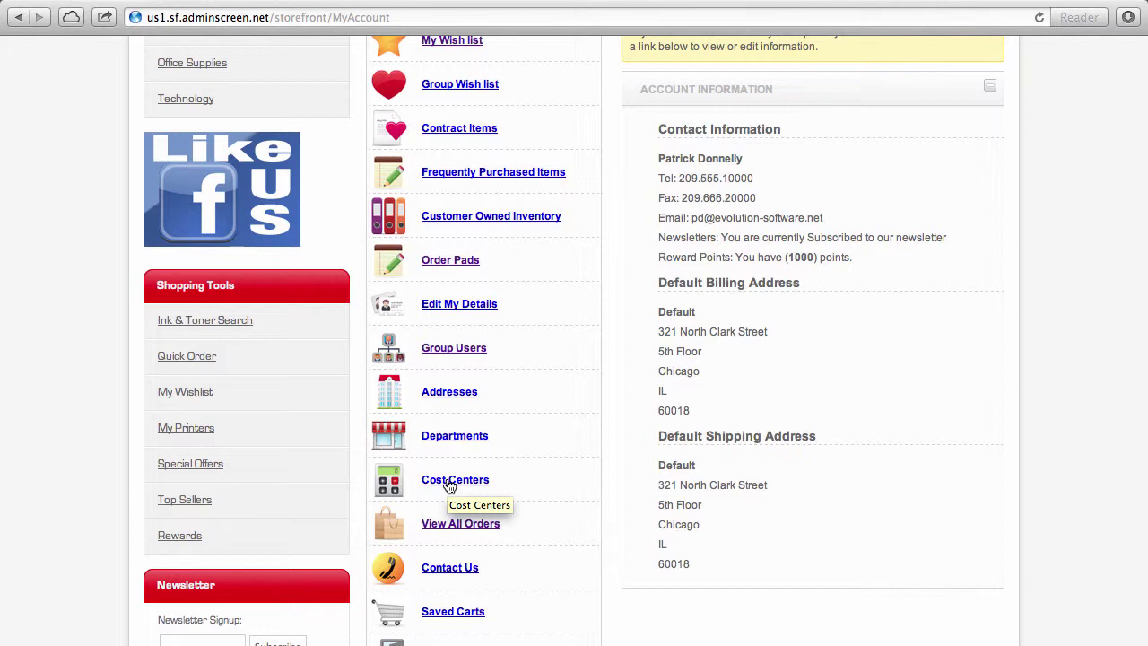
{"action": "left_click", "coordinate": [449, 482]}
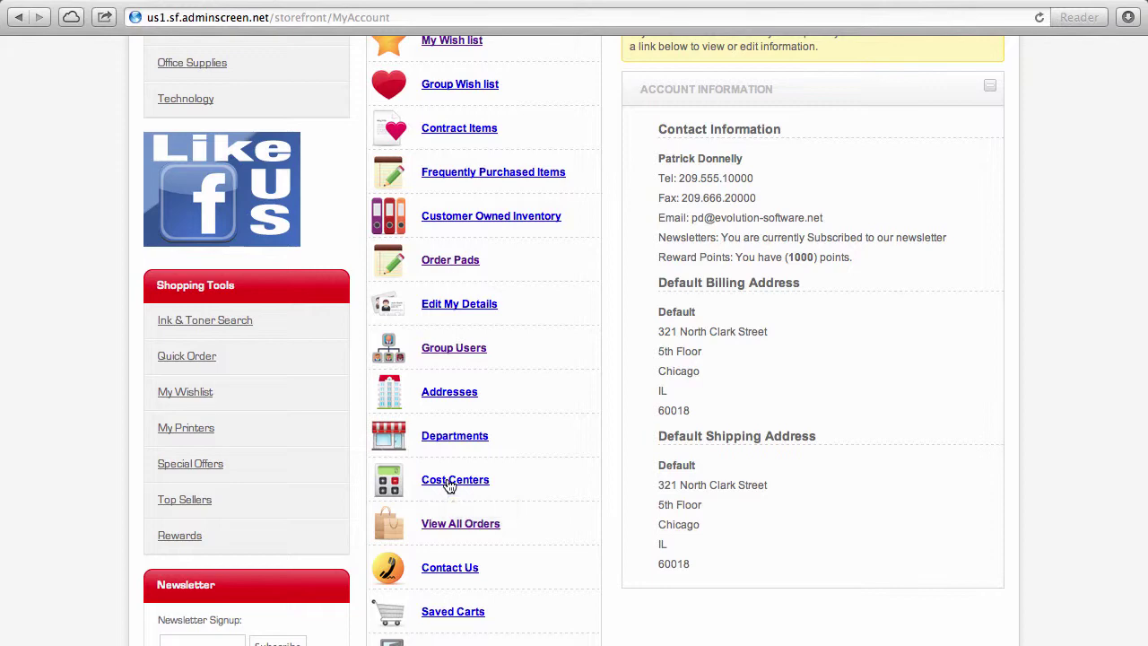
{"action": "left_click", "coordinate": [458, 524]}
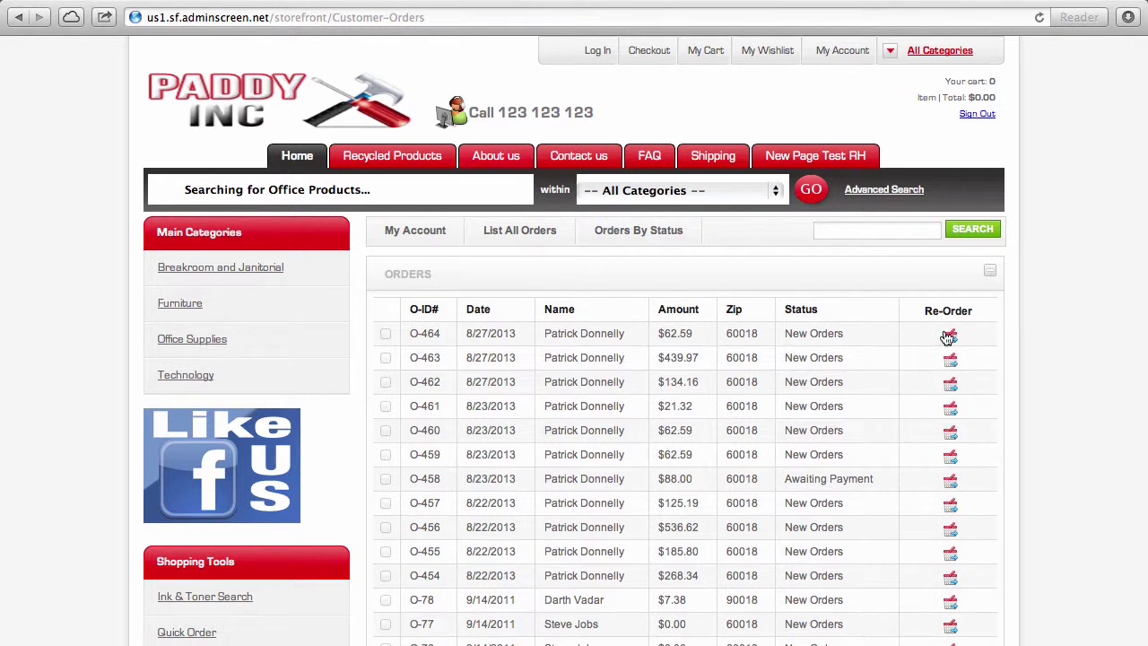
Step: Review order O-464's four Comfort Grip binders totaling $62.59, then return to My Account
{"action": "left_click", "coordinate": [415, 334]}
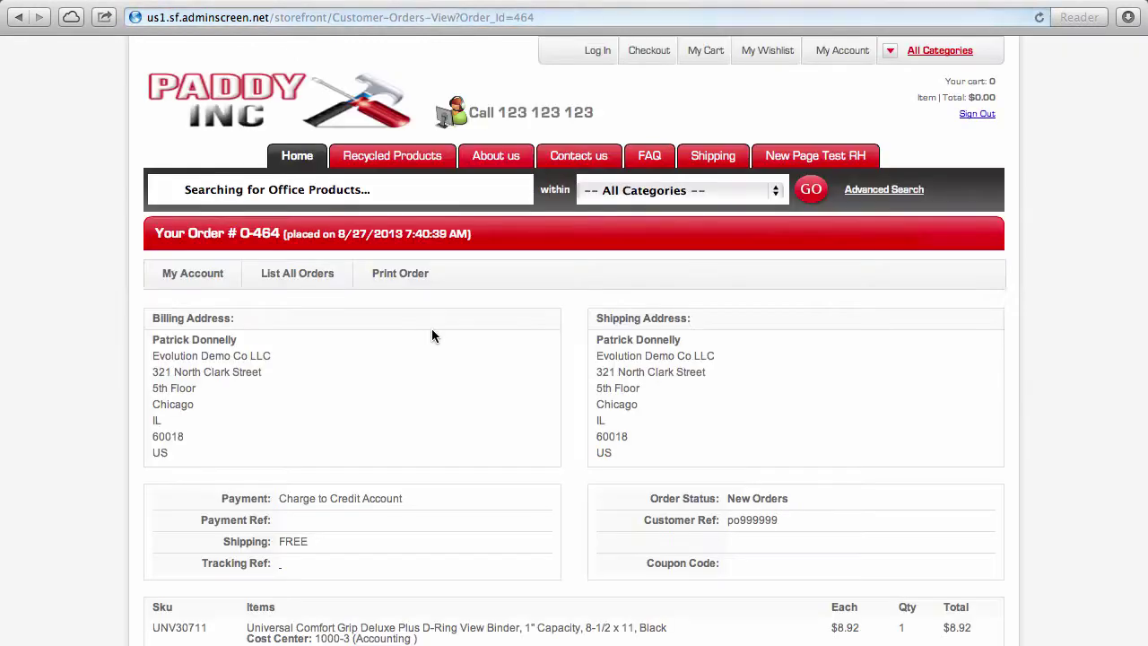
{"action": "scroll", "coordinate": [431, 336], "scroll_direction": "down", "scroll_amount": 2}
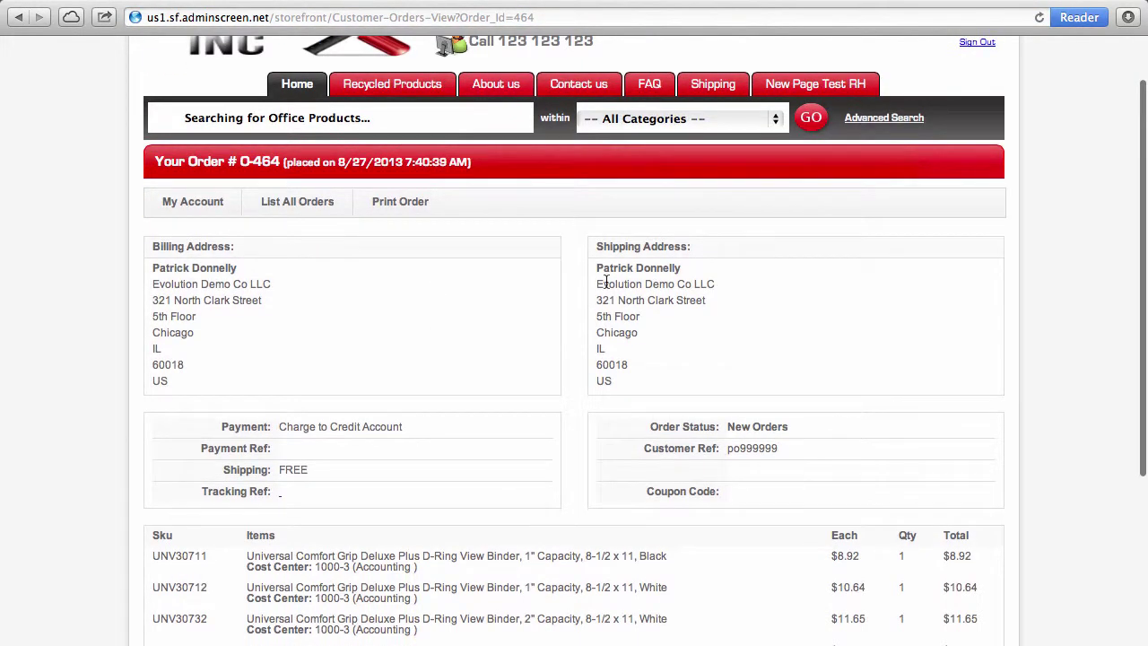
{"action": "scroll", "coordinate": [497, 515], "scroll_direction": "down", "scroll_amount": 5}
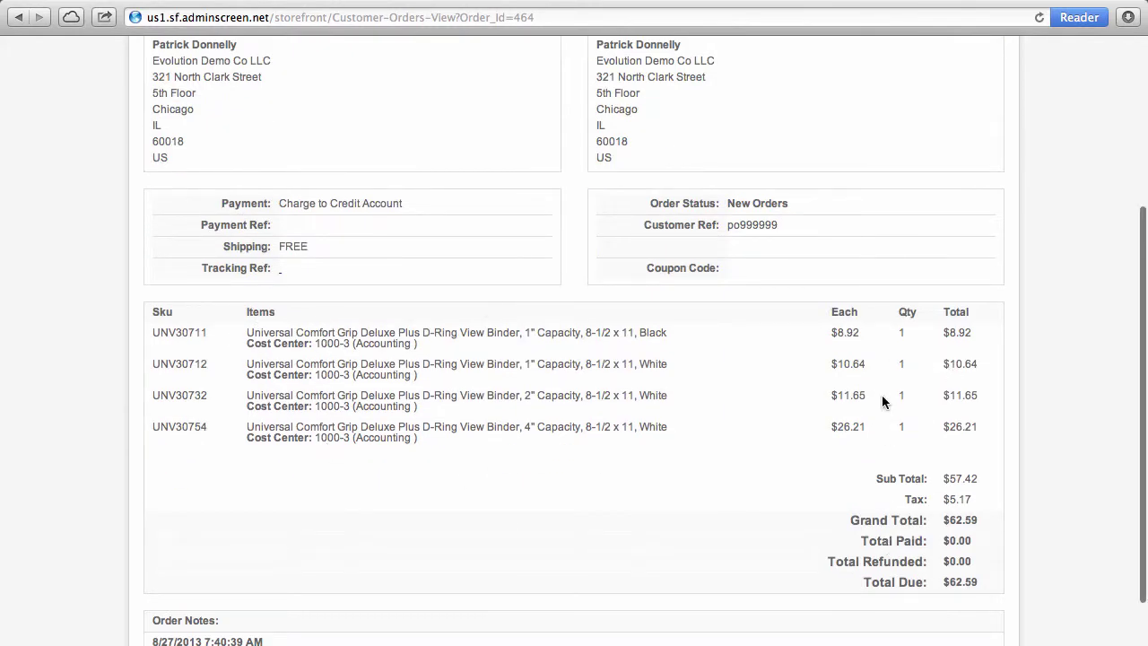
{"action": "scroll", "coordinate": [882, 402], "scroll_direction": "up", "scroll_amount": 7}
{"action": "left_click", "coordinate": [198, 281]}
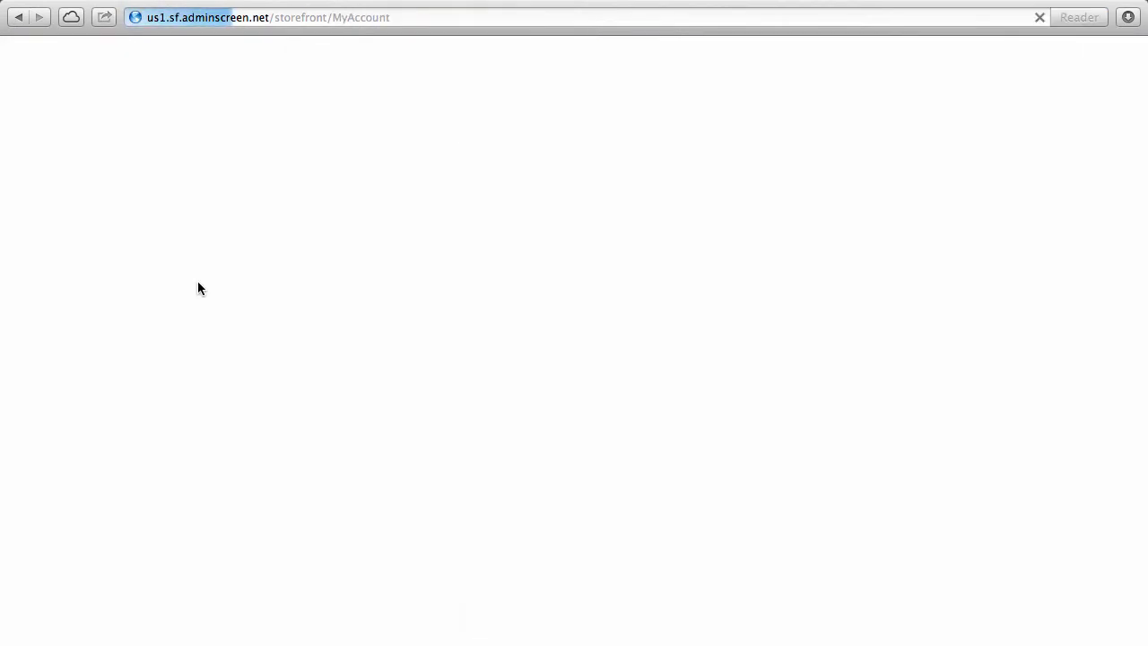
Step: Open Ink & Toner Search from the Shopping Tools section of My Account
{"action": "scroll", "coordinate": [28, 404], "scroll_direction": "down", "scroll_amount": 5}
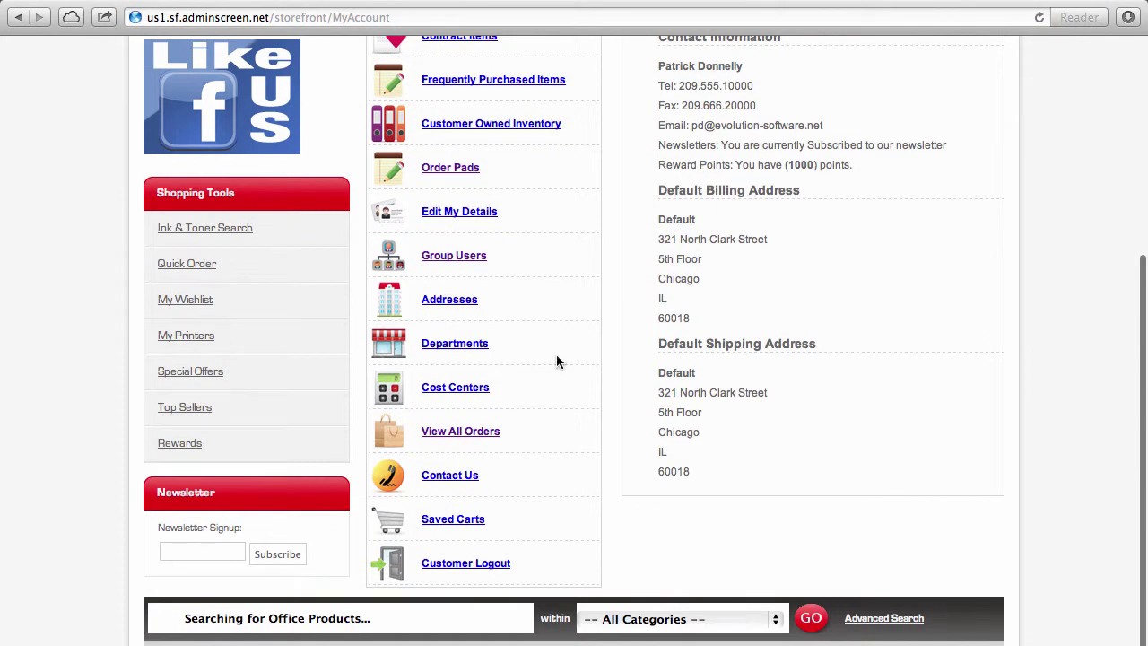
{"action": "scroll", "coordinate": [559, 361], "scroll_direction": "down", "scroll_amount": 2}
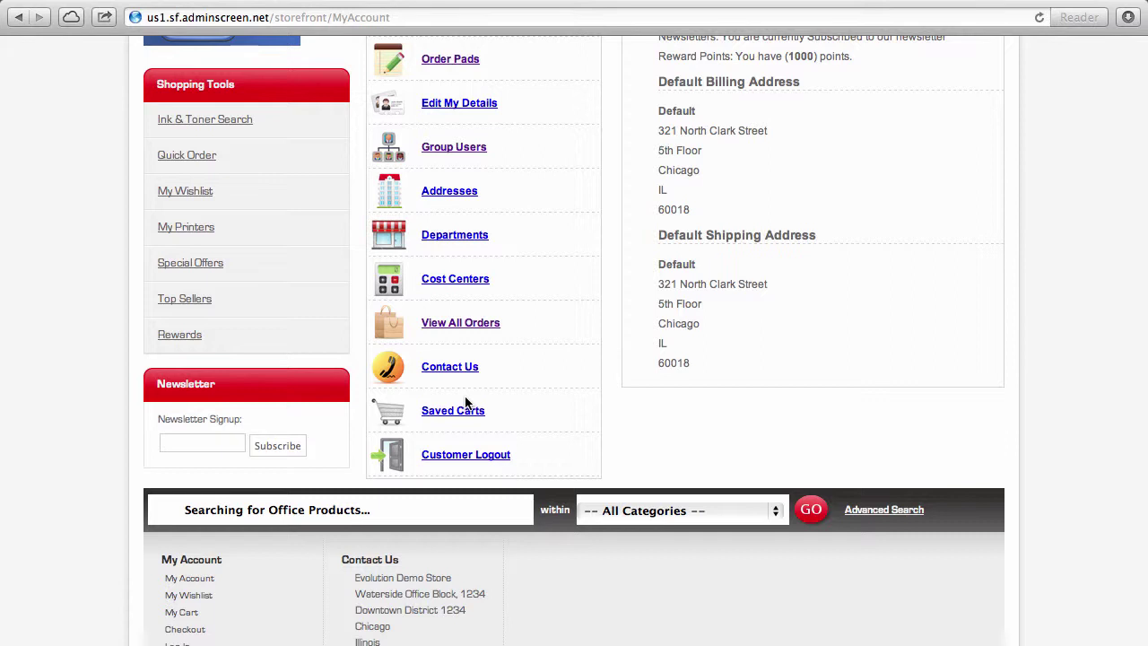
{"action": "left_click", "coordinate": [239, 132]}
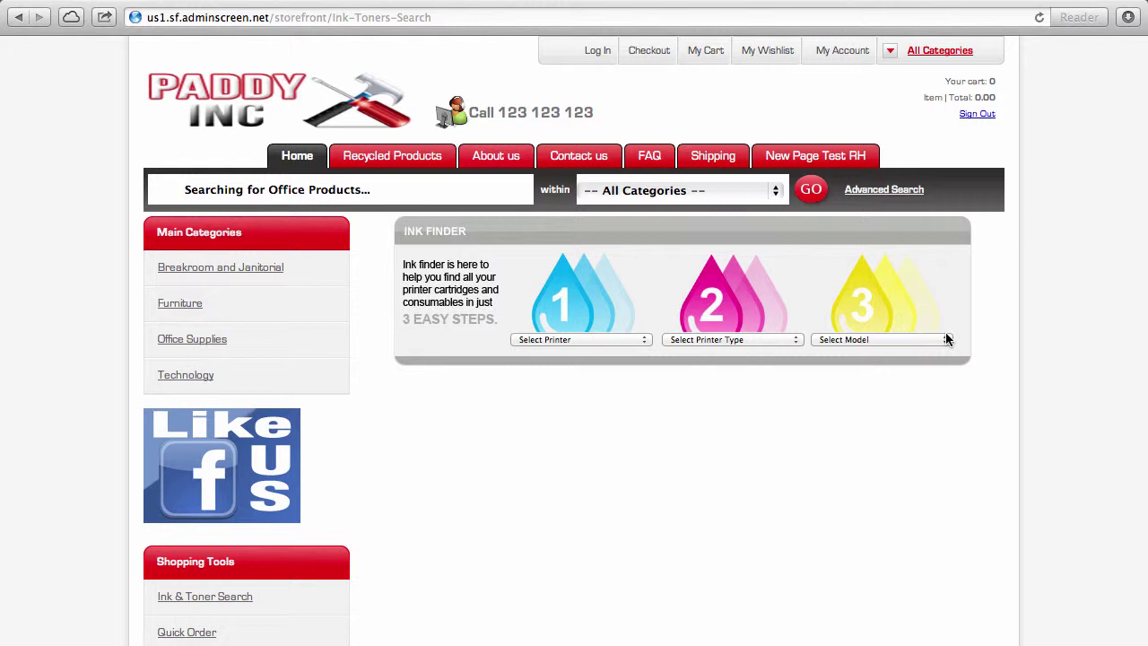
Step: Open My Printers in the Shopping Tools sidebar to list saved printers and cartridges
{"action": "scroll", "coordinate": [946, 339], "scroll_direction": "down", "scroll_amount": 4}
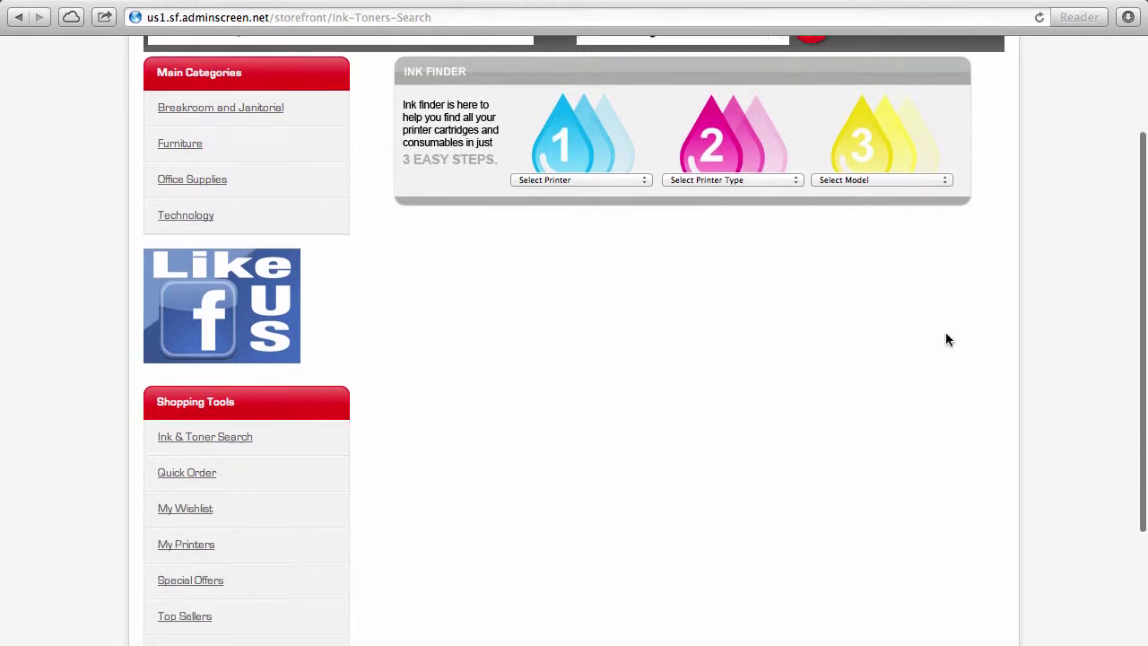
{"action": "left_click", "coordinate": [209, 556]}
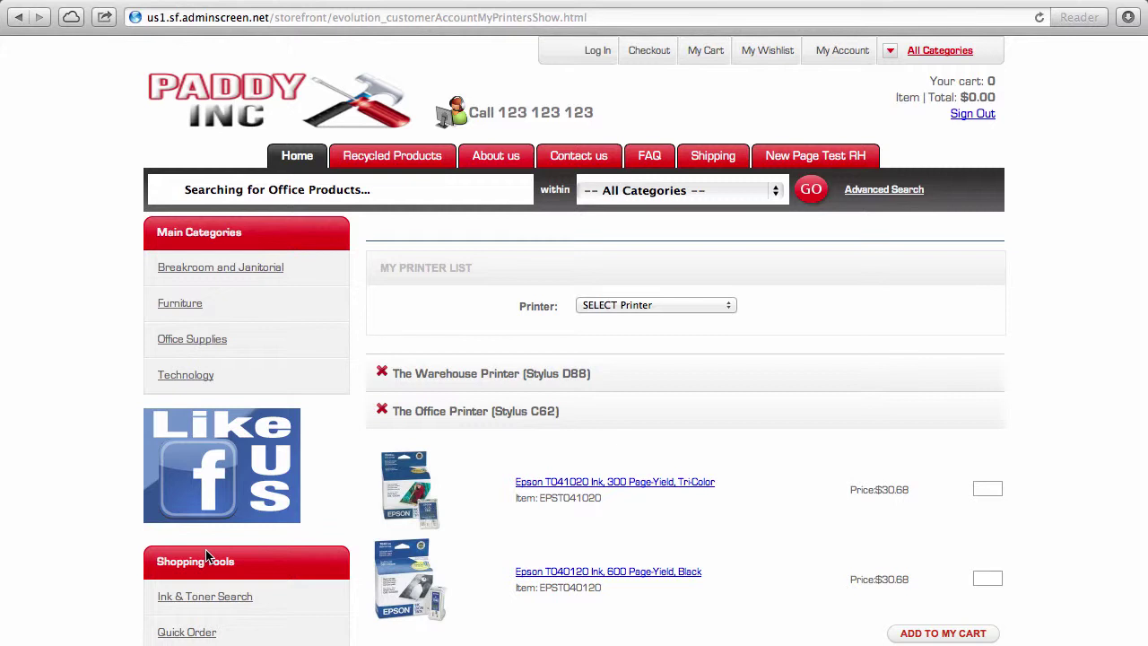
Step: Expand The Warehouse Printer and The Office Printer to view their $30.68 Epson cartridges
{"action": "left_click", "coordinate": [452, 391]}
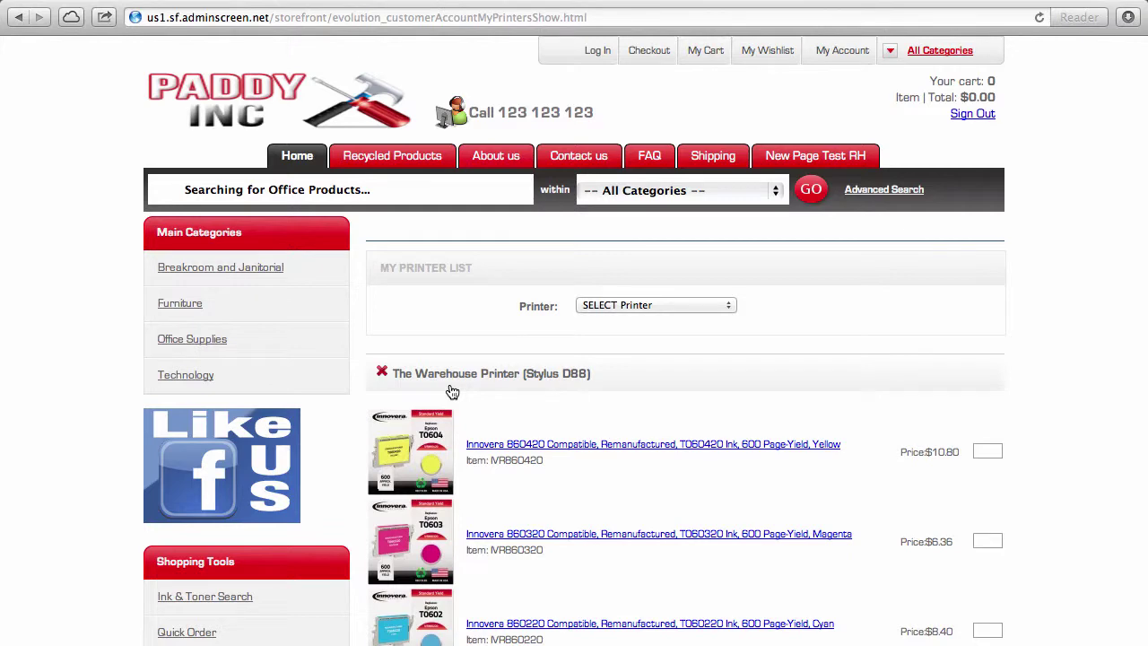
{"action": "scroll", "coordinate": [452, 391], "scroll_direction": "down", "scroll_amount": 10}
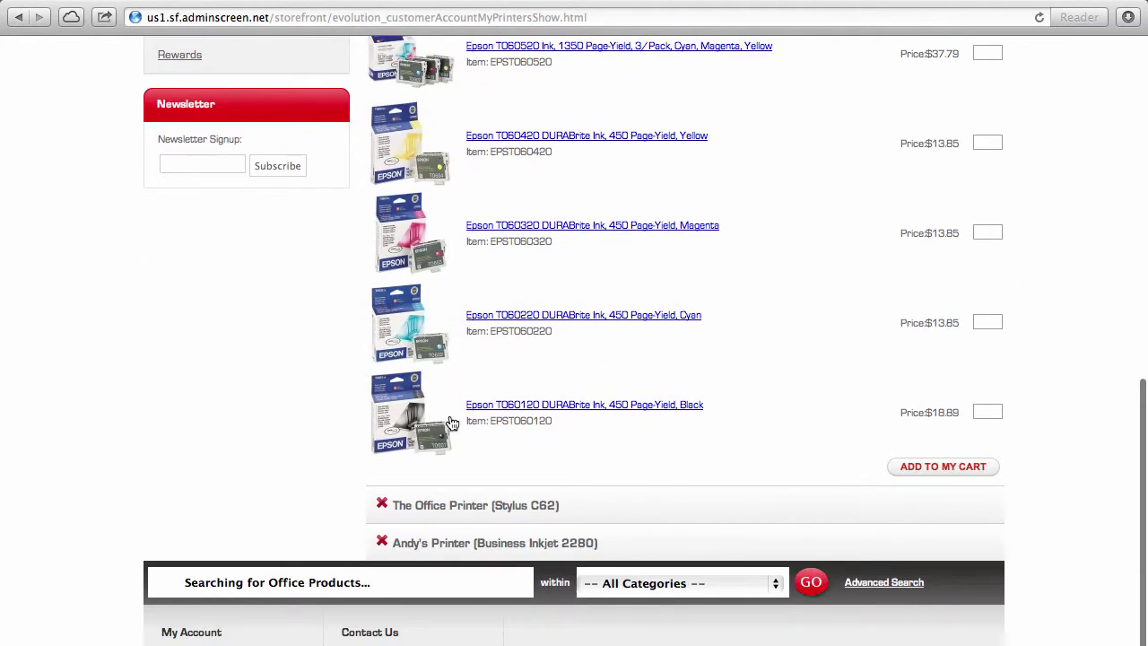
{"action": "left_click", "coordinate": [457, 507]}
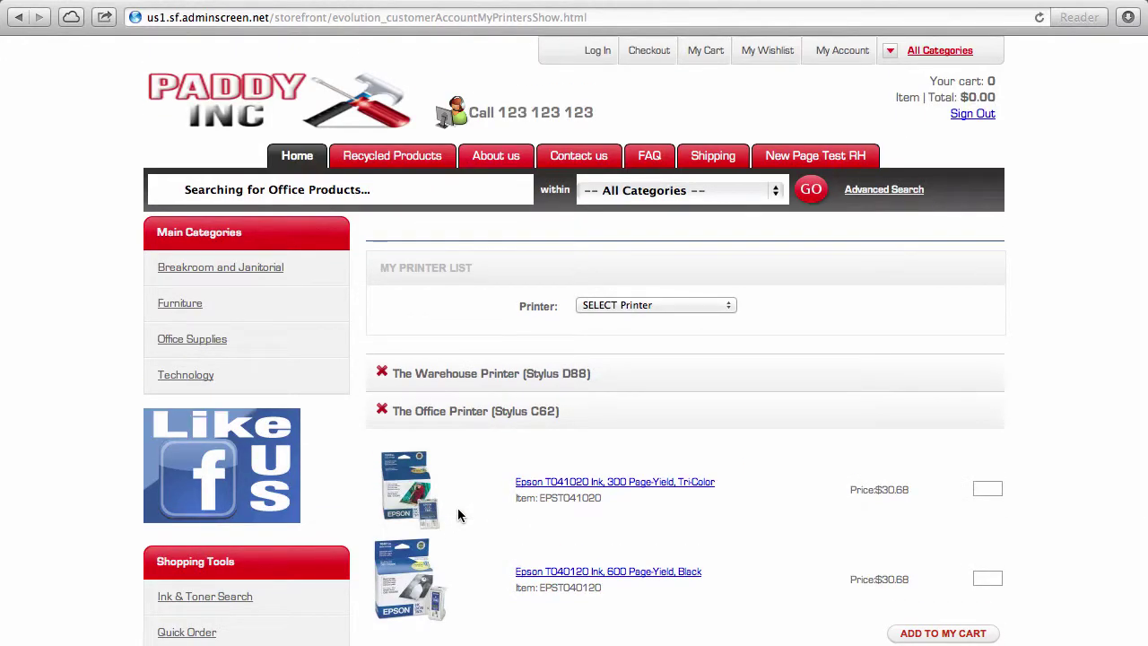
{"action": "scroll", "coordinate": [457, 510], "scroll_direction": "down", "scroll_amount": 4}
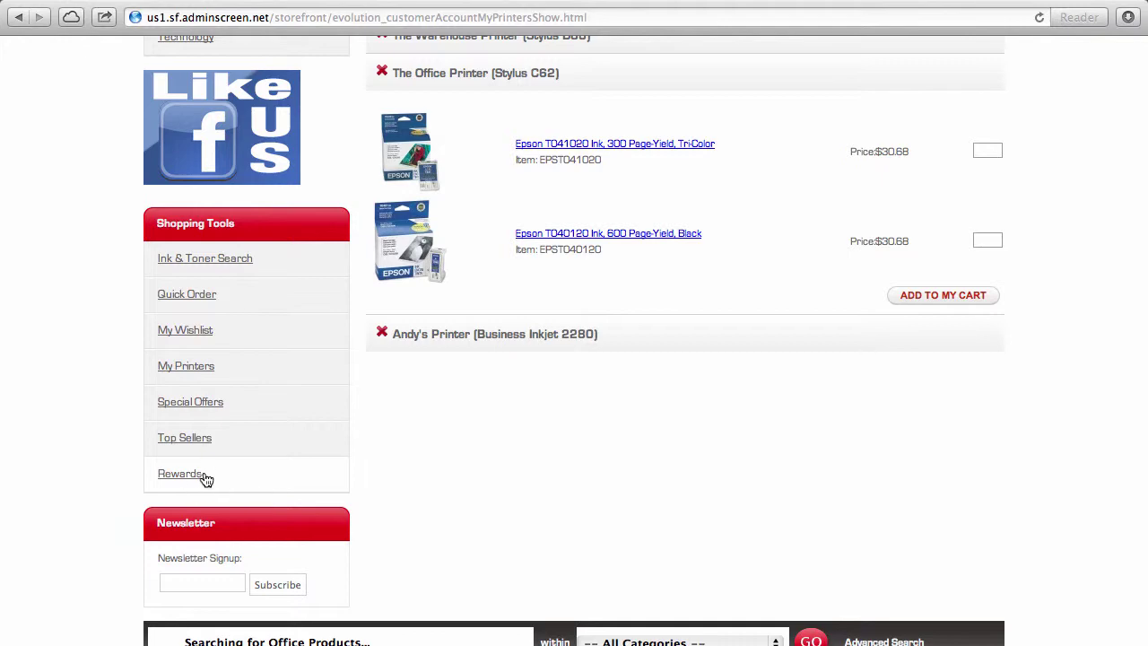
Step: Return to the store's home page, then open the My Account dashboard
{"action": "scroll", "coordinate": [535, 459], "scroll_direction": "up", "scroll_amount": 4}
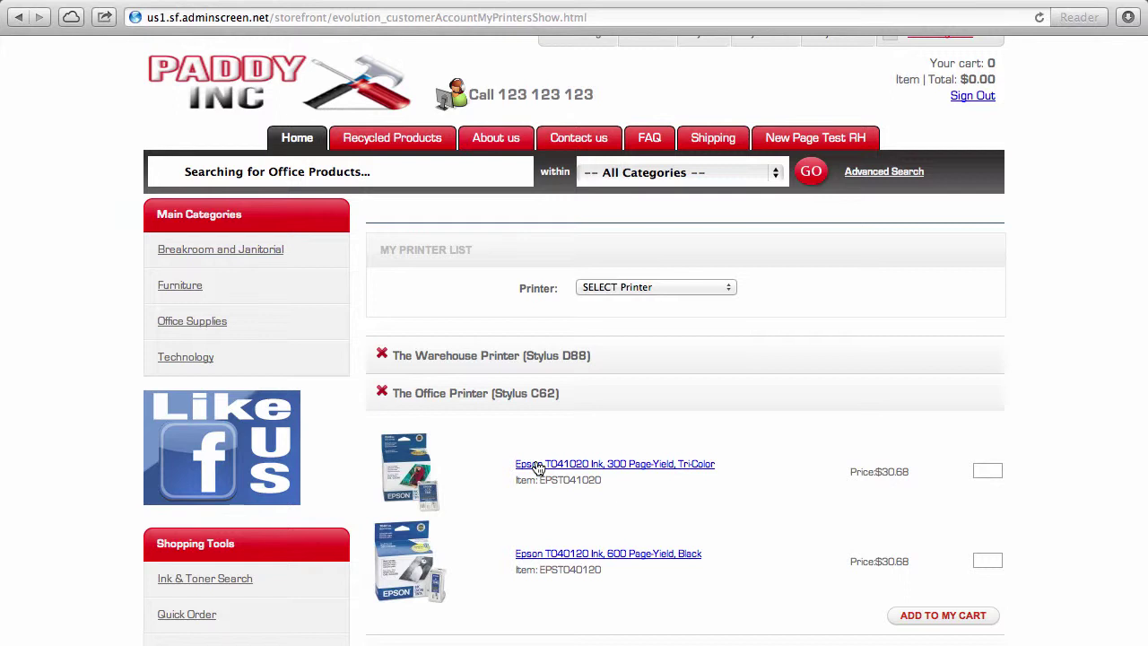
{"action": "left_click", "coordinate": [292, 139]}
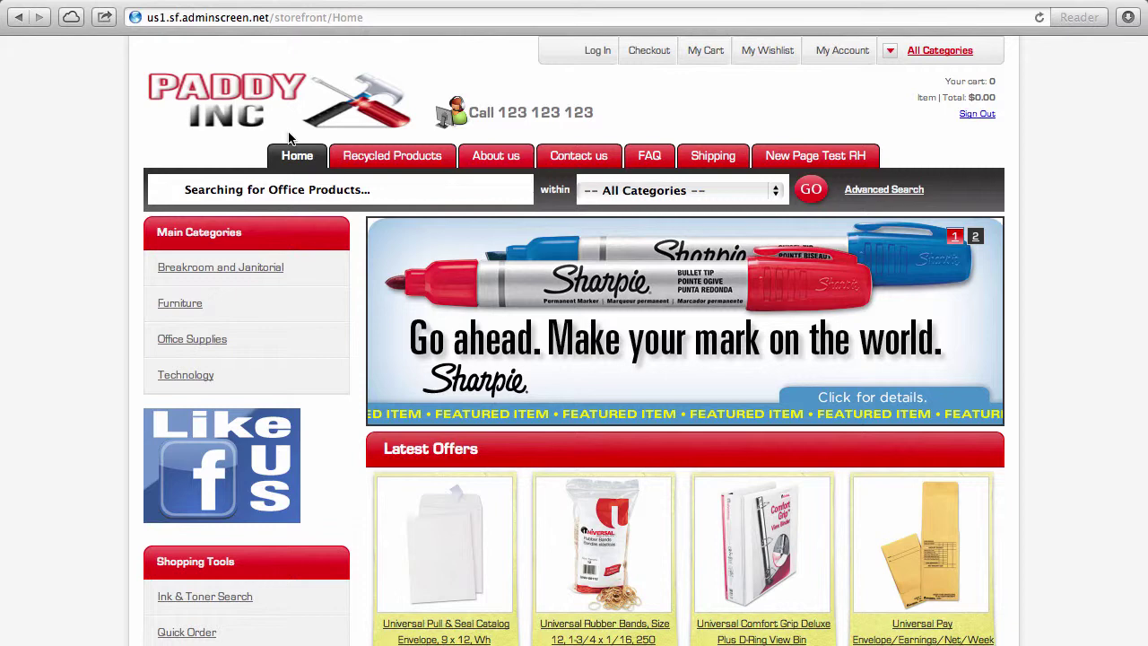
{"action": "left_click", "coordinate": [854, 55]}
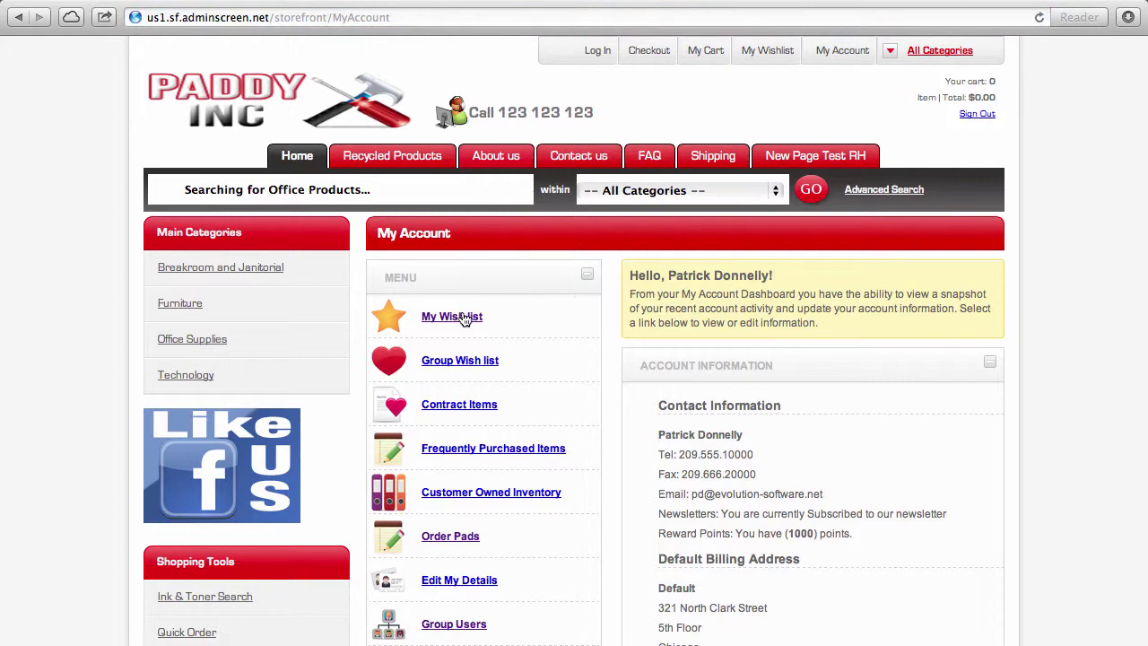
Step: Add the three Comfort Grip binders from My Wish list to the cart, a $31.21 subtotal
{"action": "left_click", "coordinate": [462, 318]}
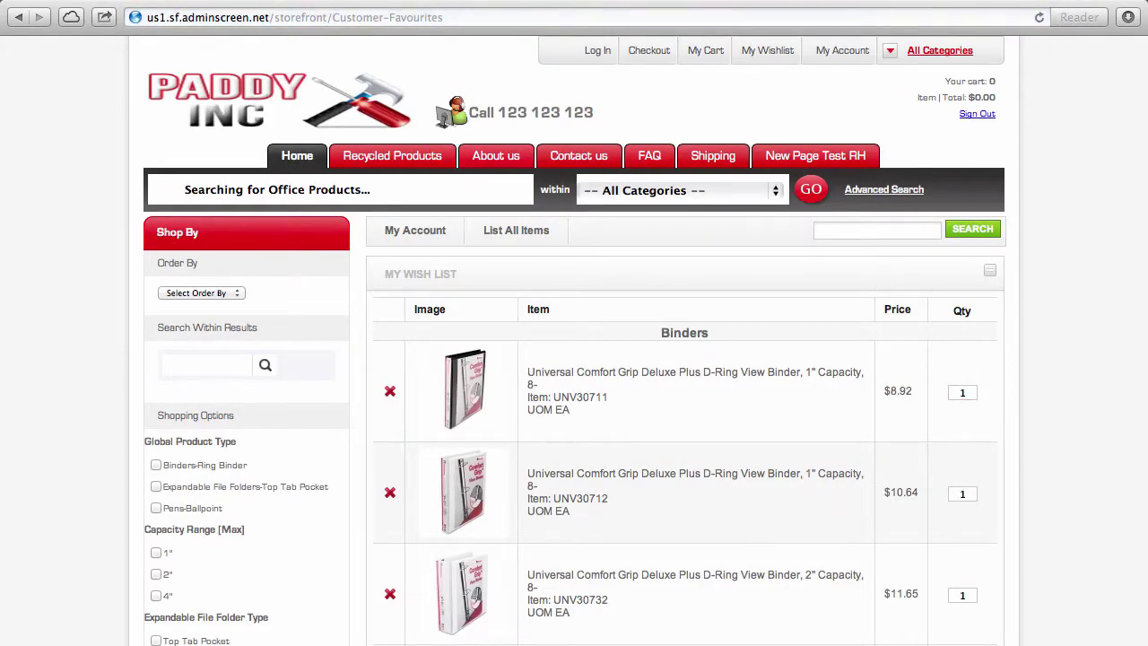
{"action": "scroll", "coordinate": [964, 398], "scroll_direction": "down", "scroll_amount": 10}
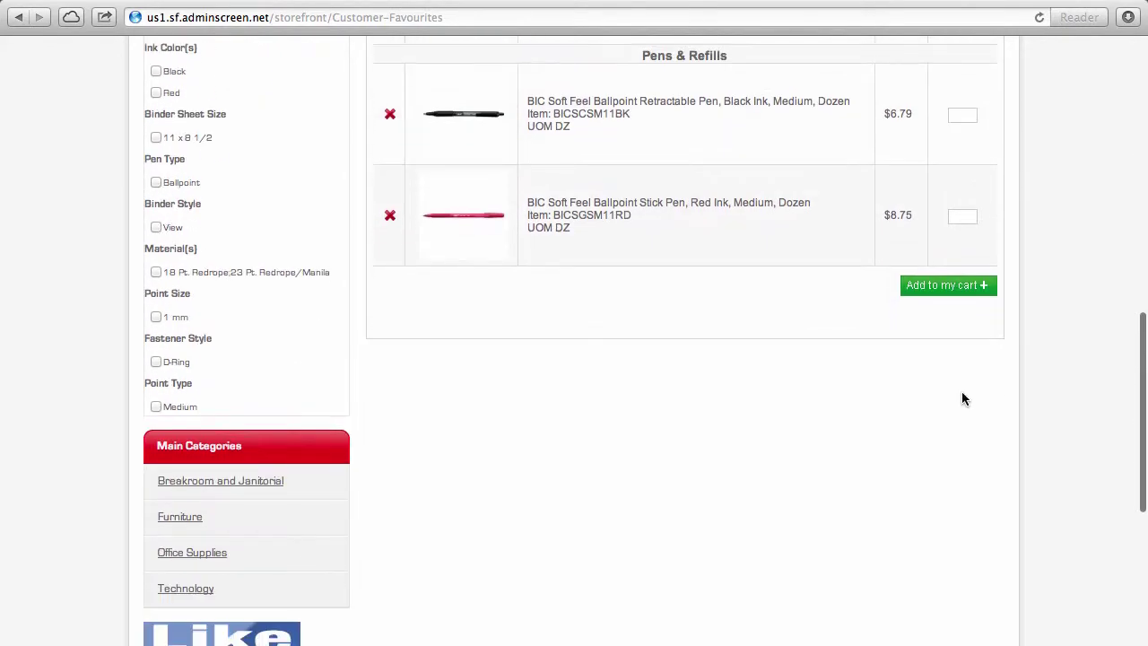
{"action": "left_click", "coordinate": [941, 290]}
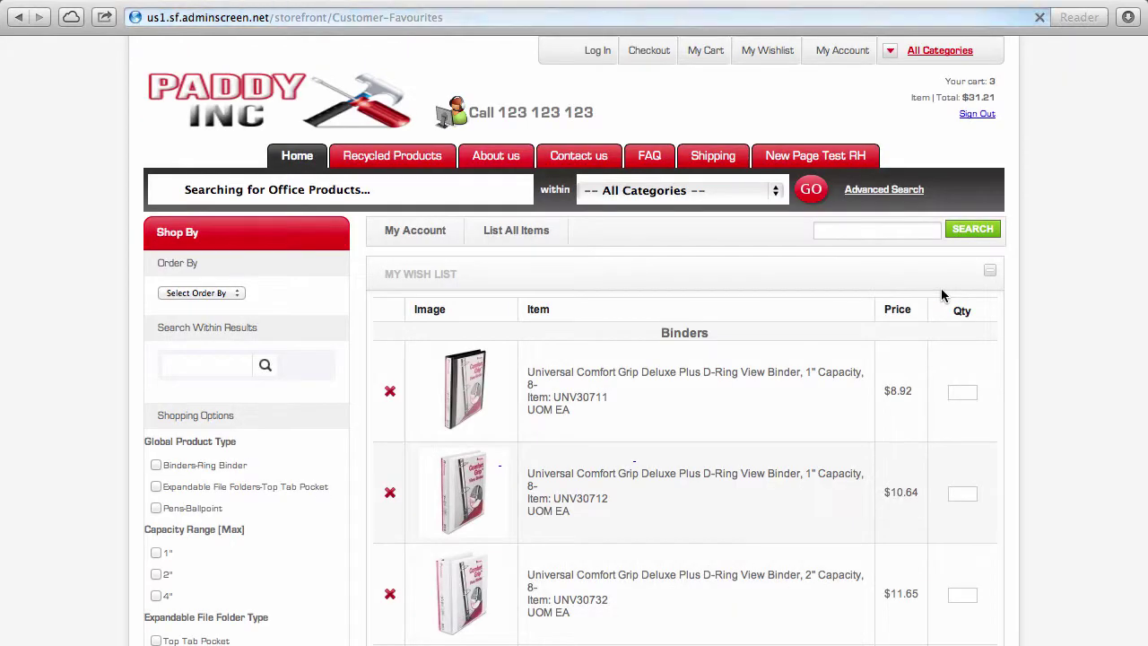
{"action": "left_click", "coordinate": [549, 463]}
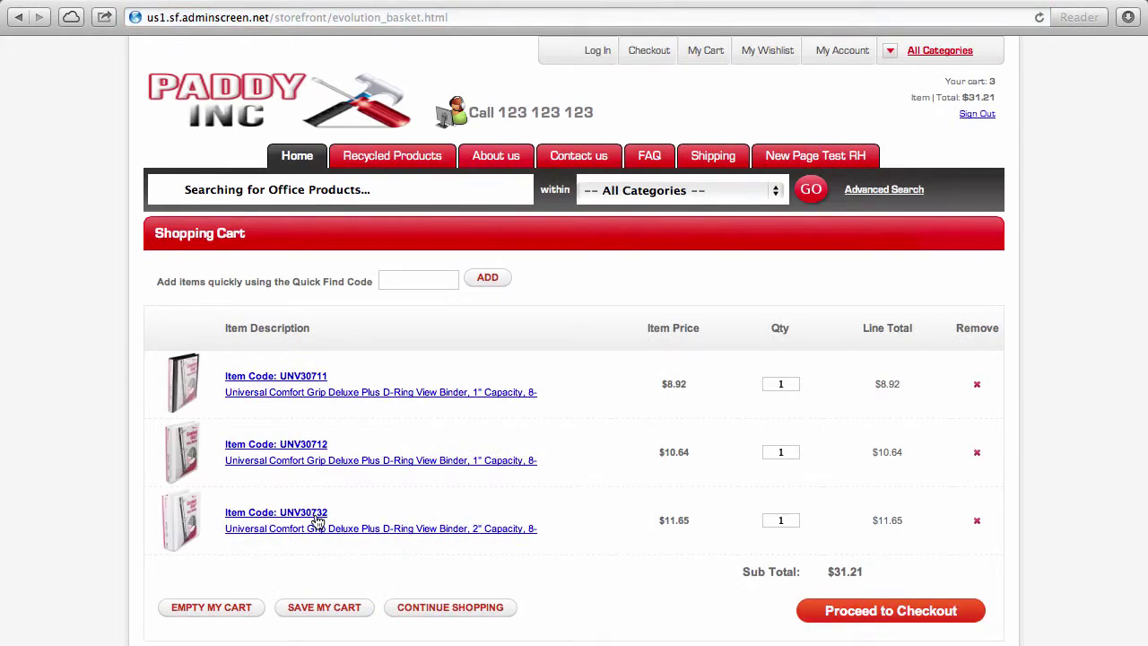
Step: Review the three binders in the Shopping Cart and proceed to checkout
{"action": "scroll", "coordinate": [316, 520], "scroll_direction": "down", "scroll_amount": 2}
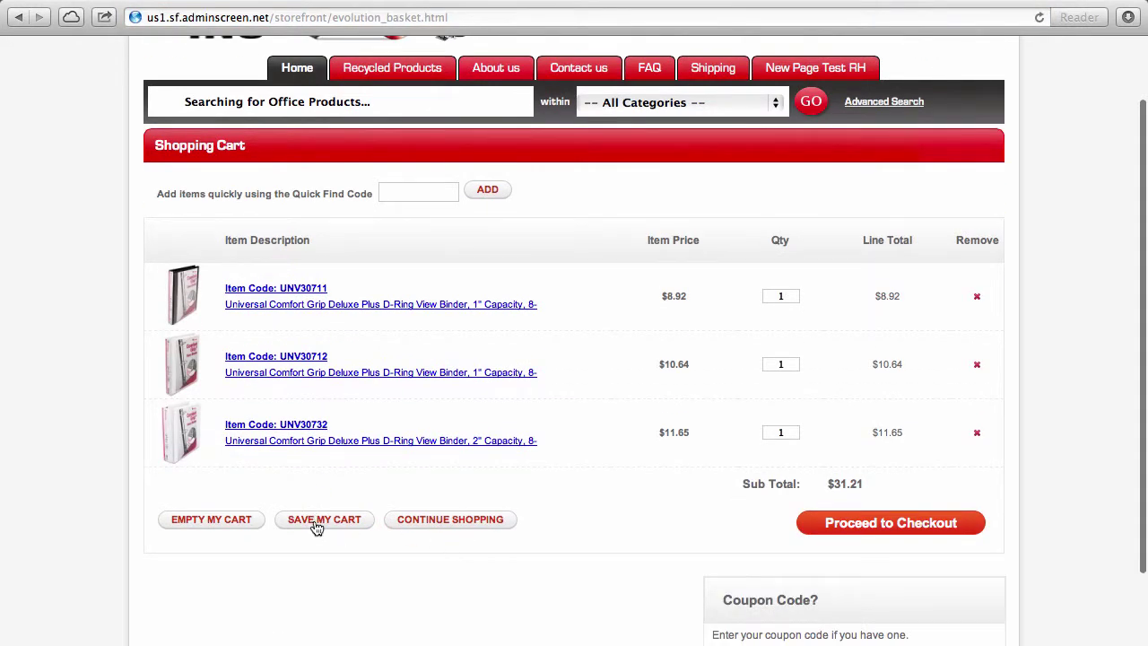
{"action": "scroll", "coordinate": [710, 544], "scroll_direction": "down", "scroll_amount": 4}
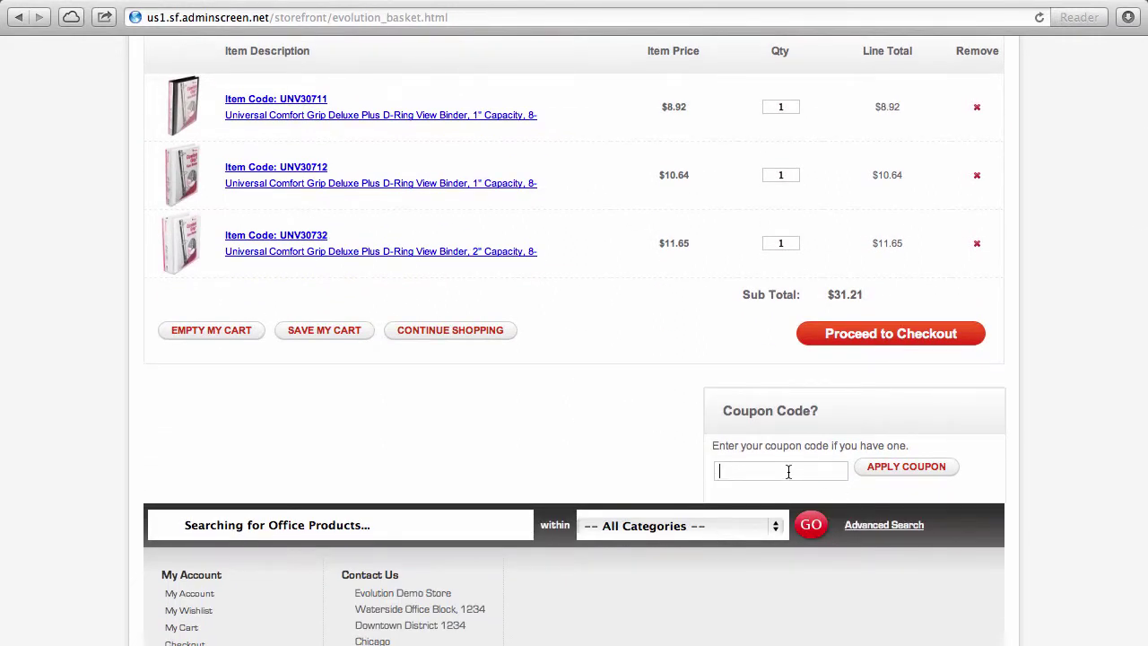
{"action": "scroll", "coordinate": [789, 470], "scroll_direction": "up", "scroll_amount": 1}
{"action": "left_click", "coordinate": [897, 399]}
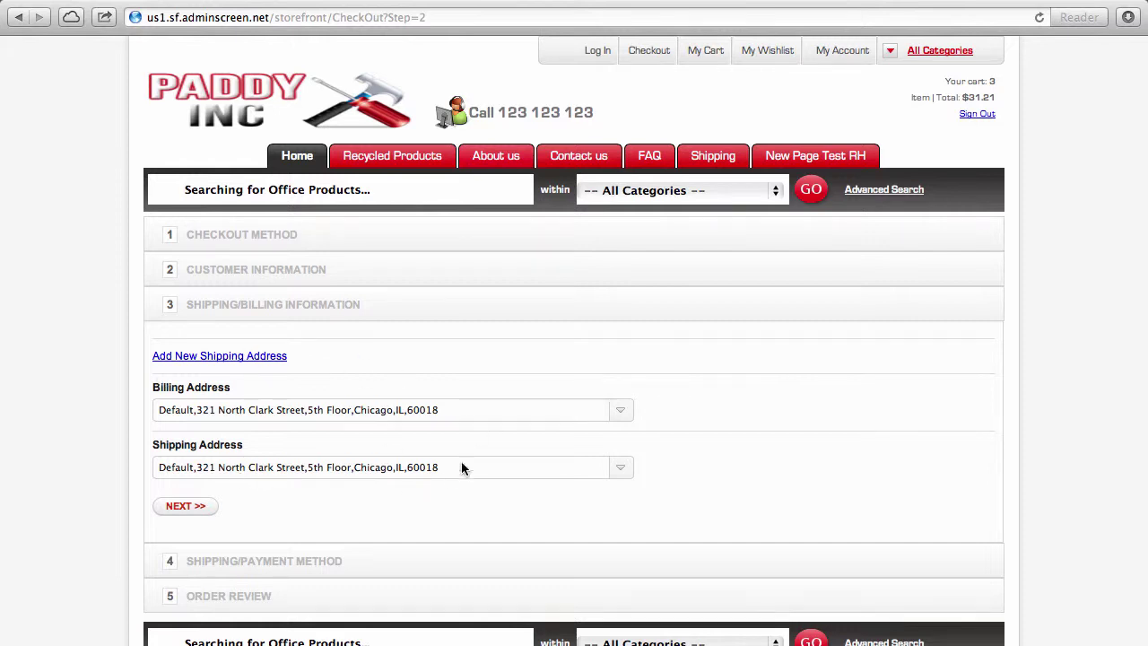
Step: Keep the Default billing address and continue to shipping and payment
{"action": "left_click", "coordinate": [545, 410]}
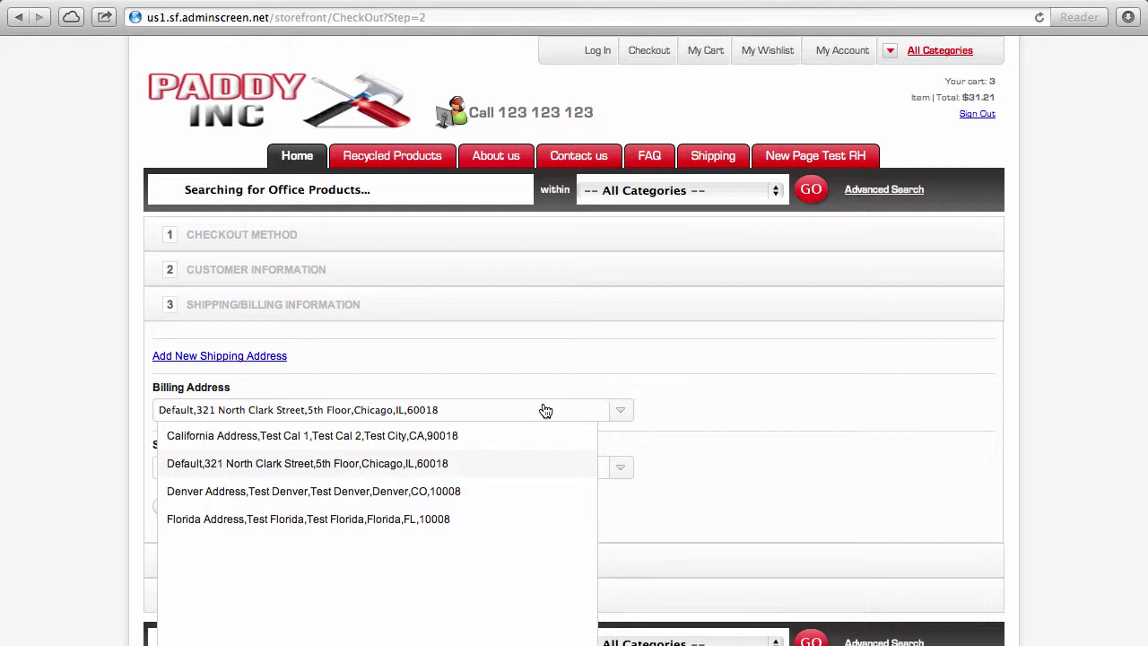
{"action": "left_click", "coordinate": [655, 376]}
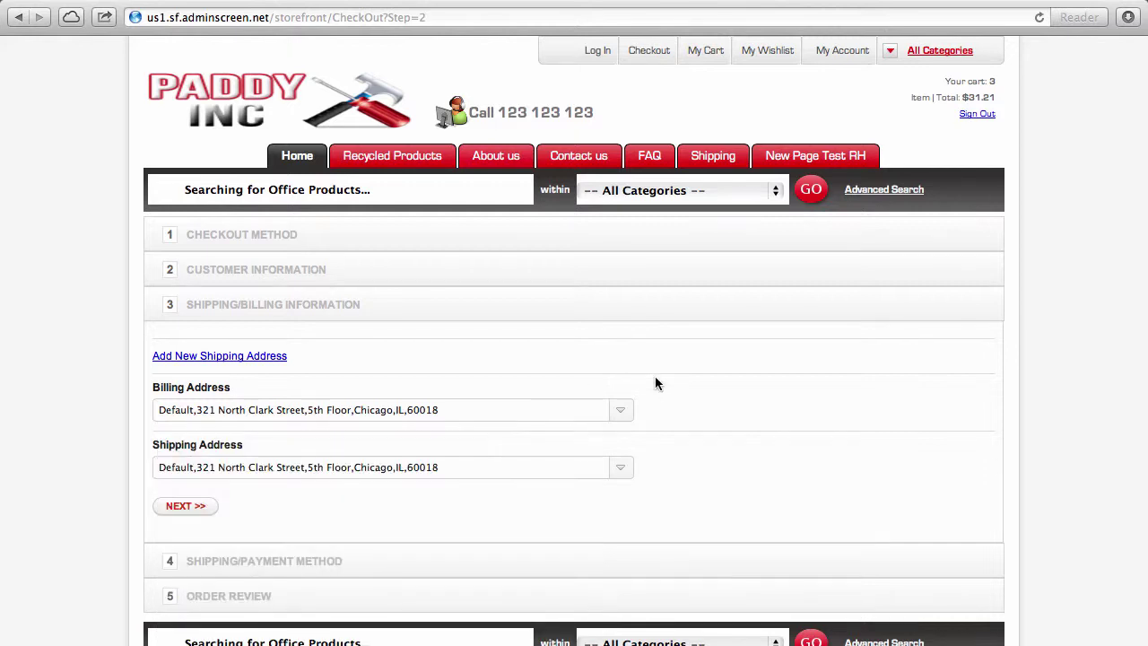
{"action": "left_click", "coordinate": [187, 507]}
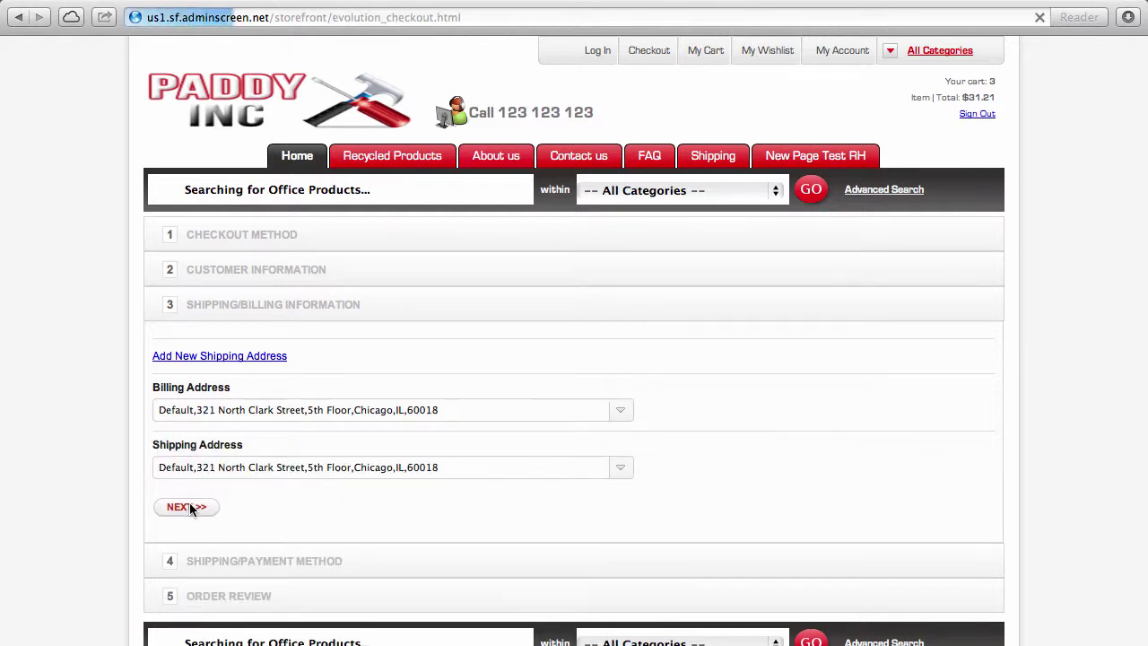
Step: Choose FREE shipping, Charge to Credit Account payment, and add the order note 'test'
{"action": "scroll", "coordinate": [189, 505], "scroll_direction": "down", "scroll_amount": 3}
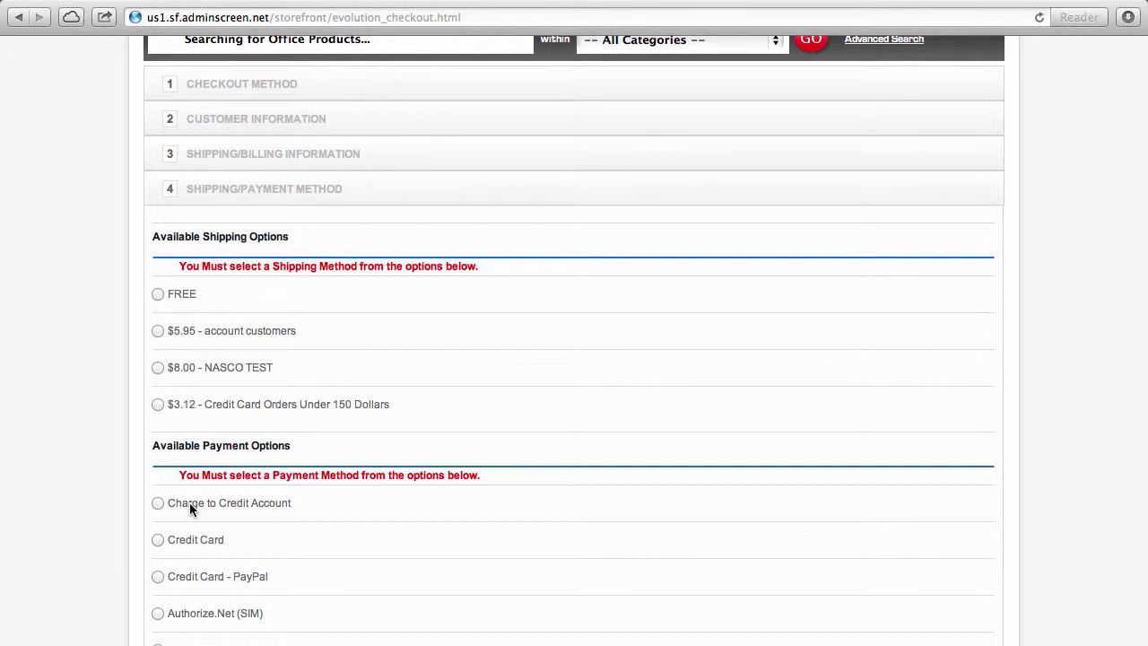
{"action": "left_click", "coordinate": [158, 294]}
{"action": "left_click", "coordinate": [158, 503]}
{"action": "scroll", "coordinate": [479, 615], "scroll_direction": "down", "scroll_amount": 3}
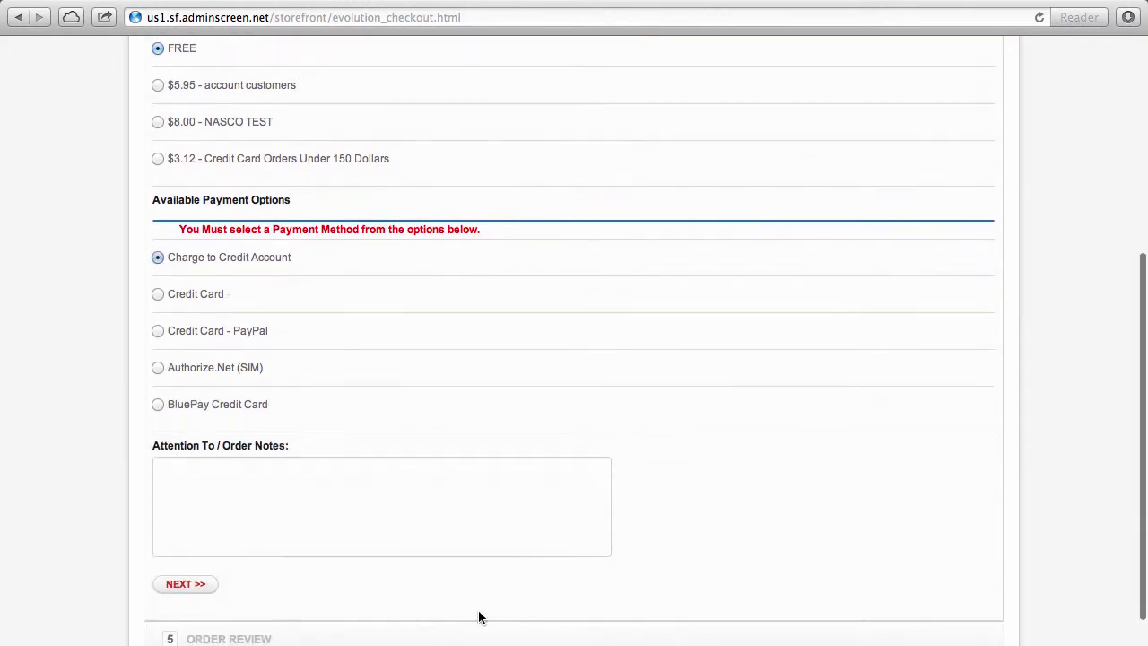
{"action": "left_click", "coordinate": [310, 548]}
{"action": "type", "text": "test"}
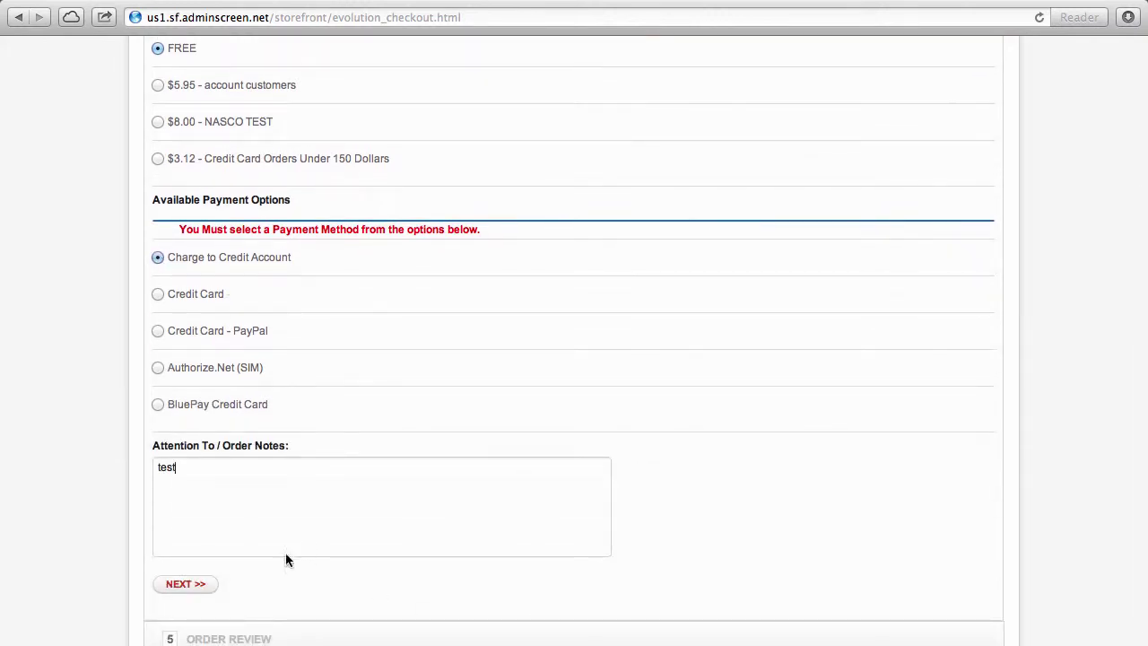
{"action": "left_click", "coordinate": [198, 586]}
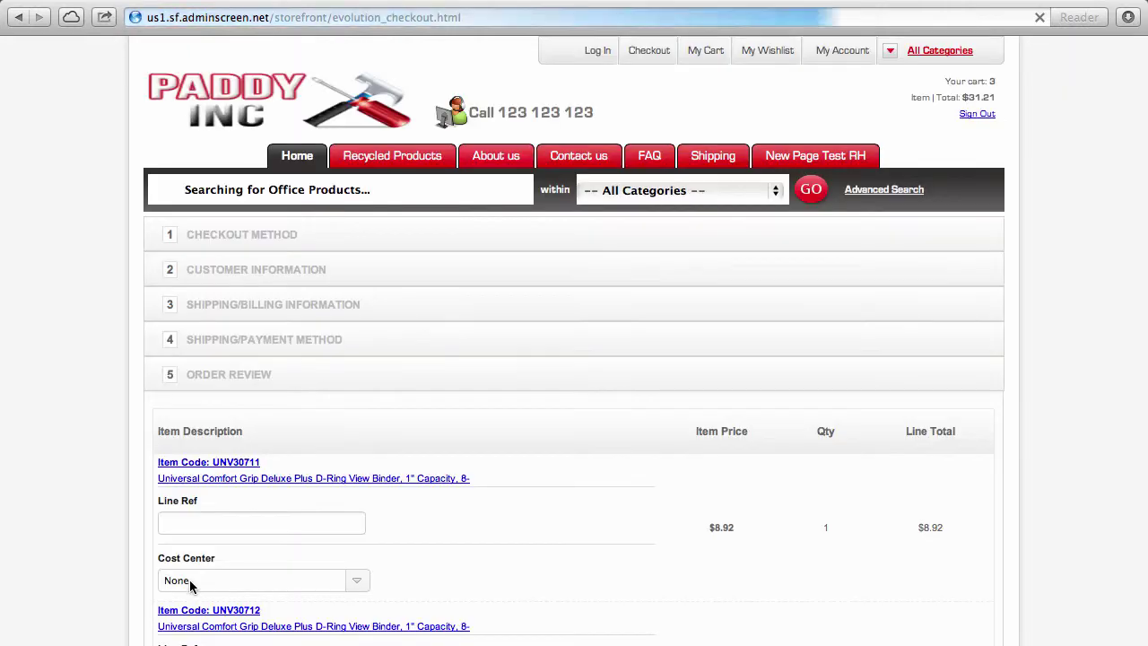
Step: Set the Cost Center of the first two binders to Accounting
{"action": "scroll", "coordinate": [189, 579], "scroll_direction": "down", "scroll_amount": 5}
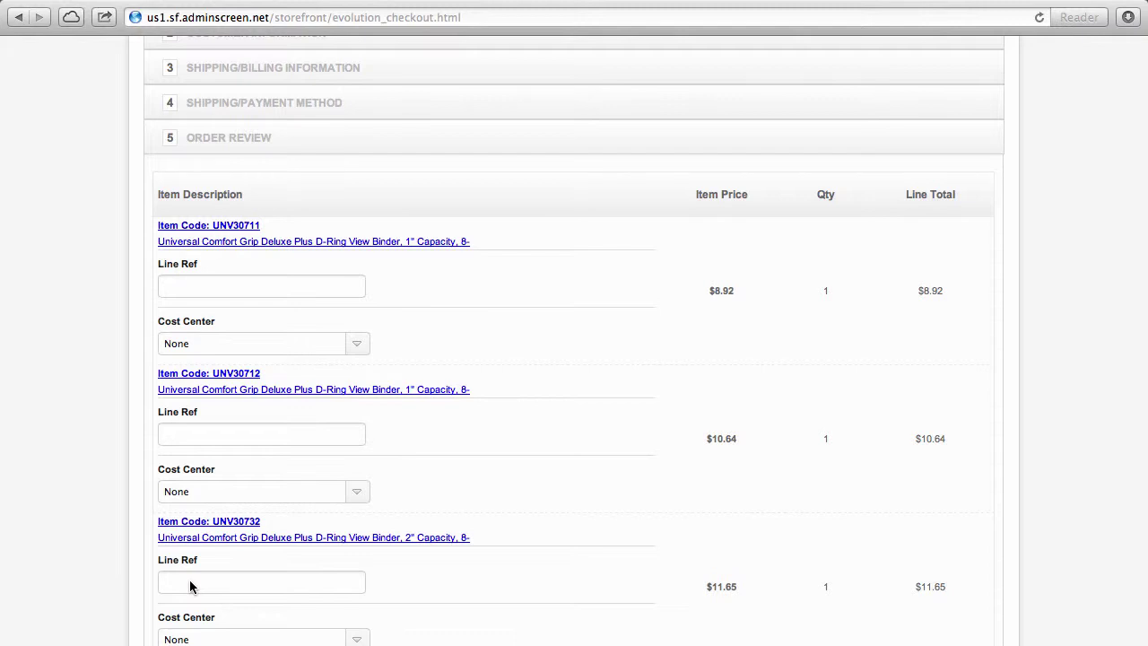
{"action": "left_click", "coordinate": [356, 343]}
{"action": "left_click", "coordinate": [280, 397]}
{"action": "left_click", "coordinate": [323, 493]}
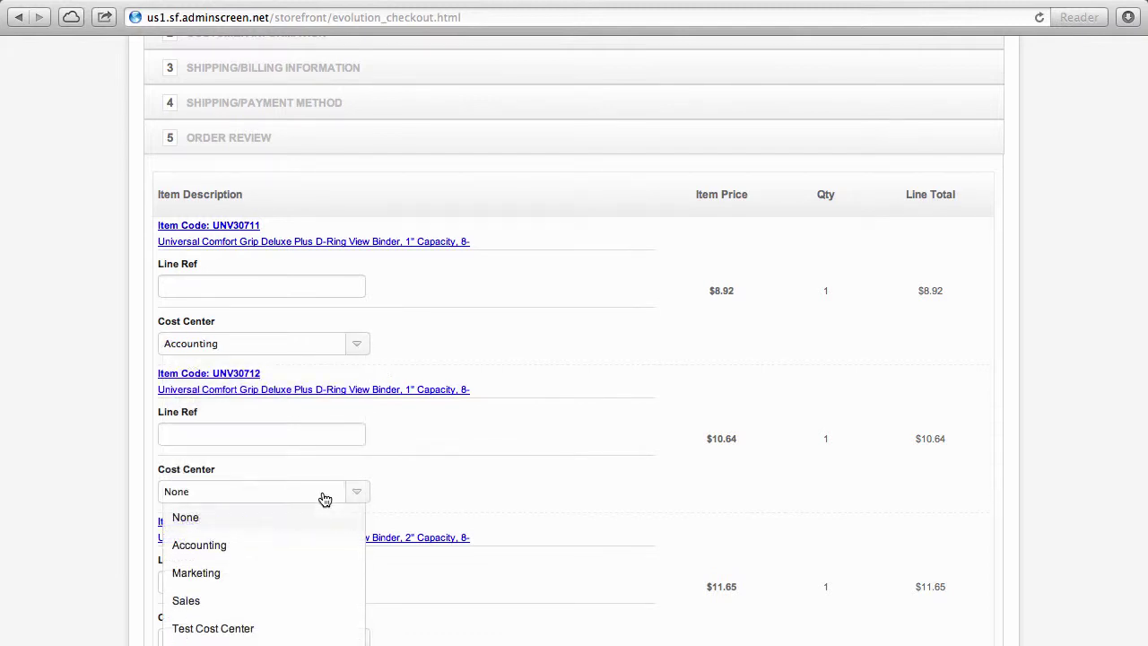
{"action": "left_click", "coordinate": [258, 544]}
Step: Add the desk-delivery line reference and purchase order PO999999, then confirm the order
{"action": "left_click", "coordinate": [207, 282]}
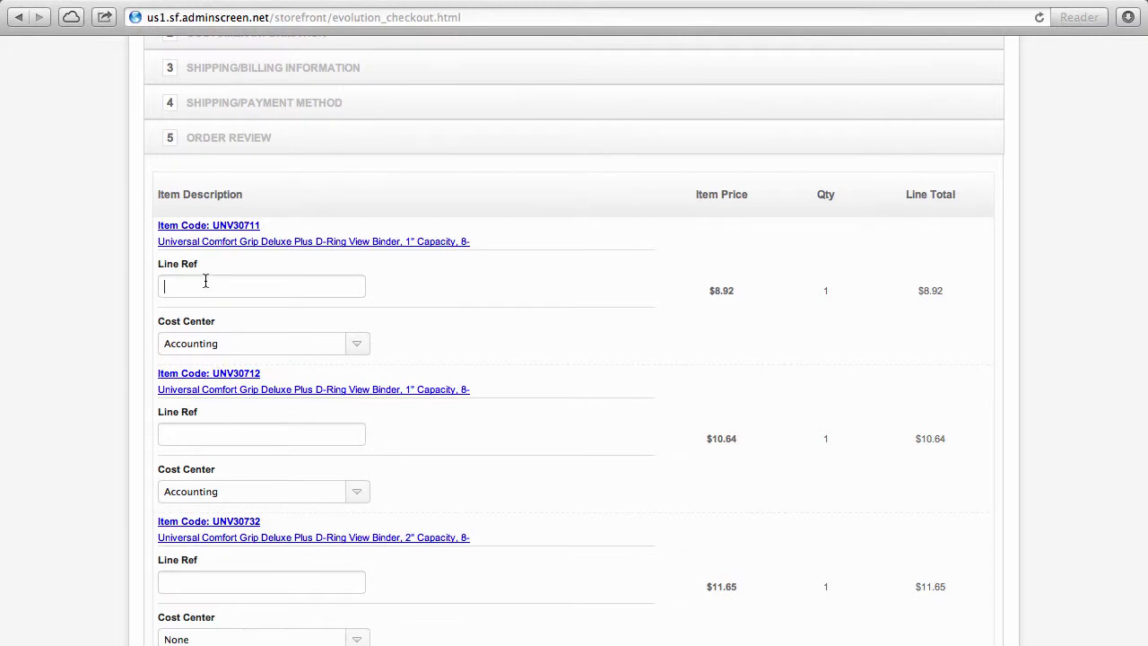
{"action": "type", "text": "deliver"}
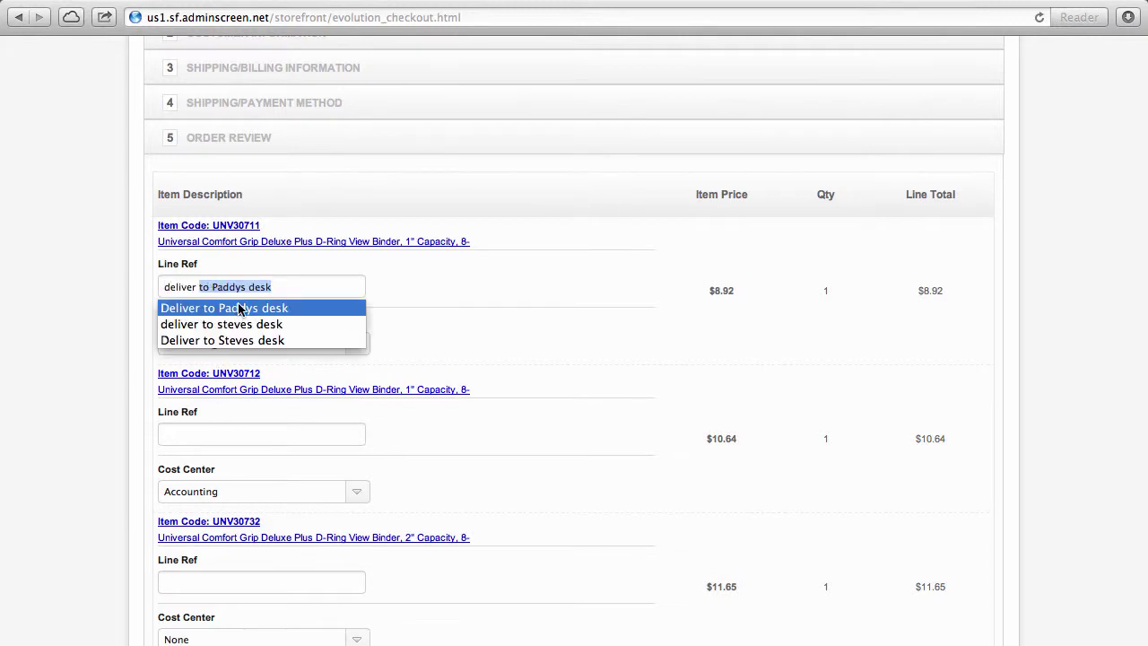
{"action": "left_click", "coordinate": [290, 292]}
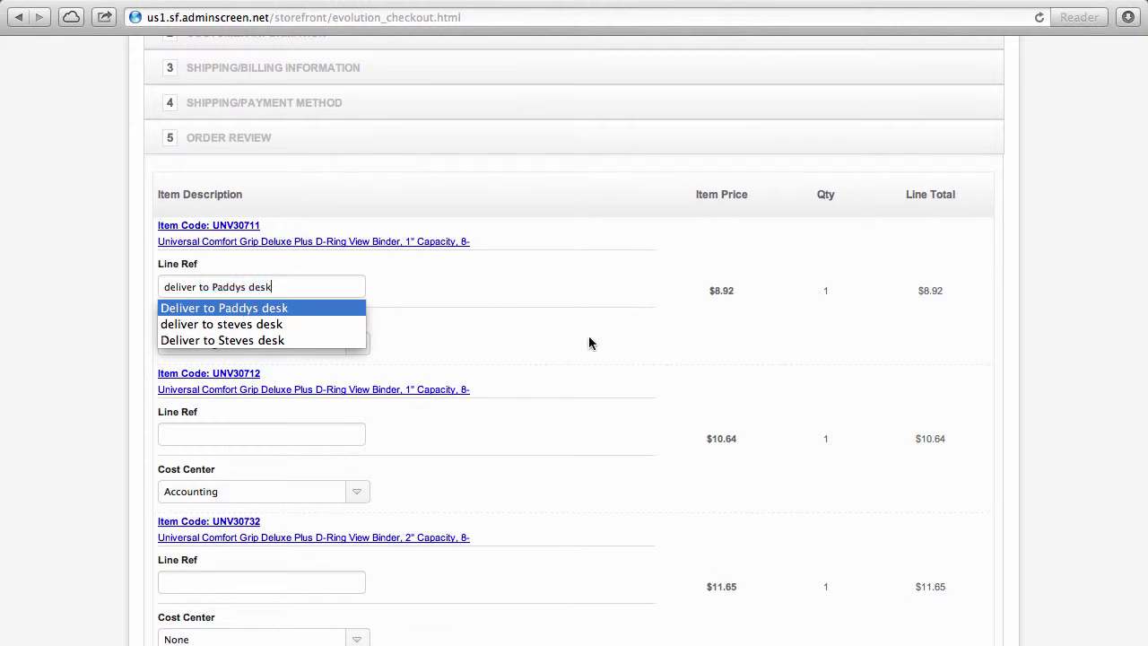
{"action": "scroll", "coordinate": [670, 384], "scroll_direction": "down", "scroll_amount": 3}
{"action": "scroll", "coordinate": [669, 388], "scroll_direction": "down", "scroll_amount": 6}
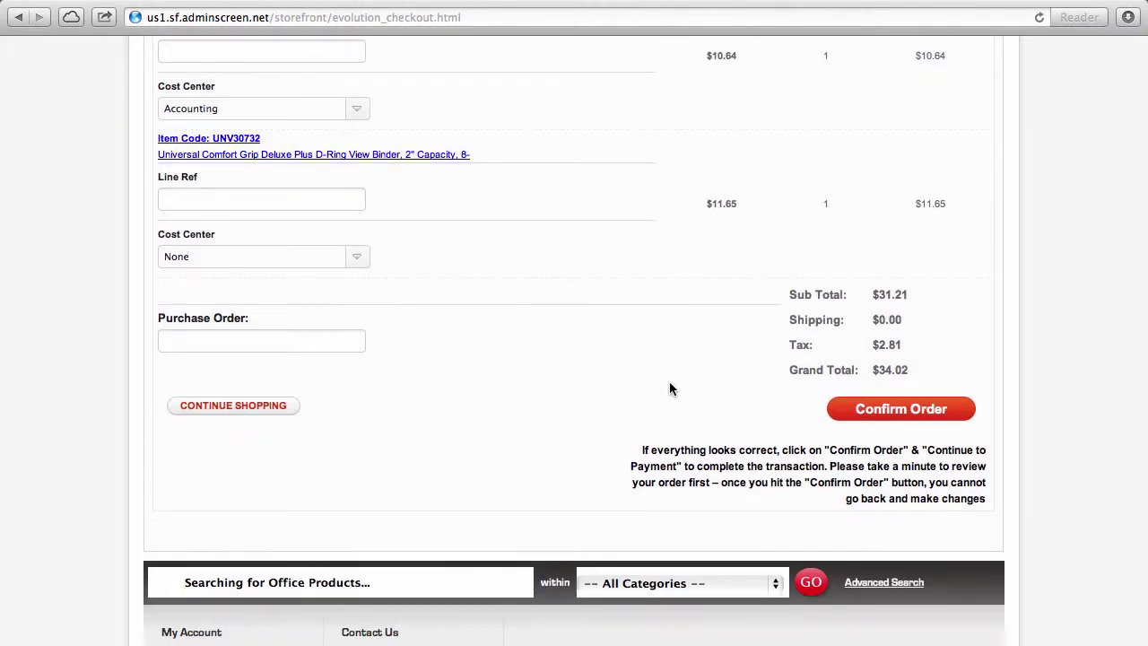
{"action": "left_click", "coordinate": [317, 342]}
{"action": "type", "text": "PO999999"}
{"action": "left_click", "coordinate": [585, 309]}
{"action": "left_click", "coordinate": [895, 412]}
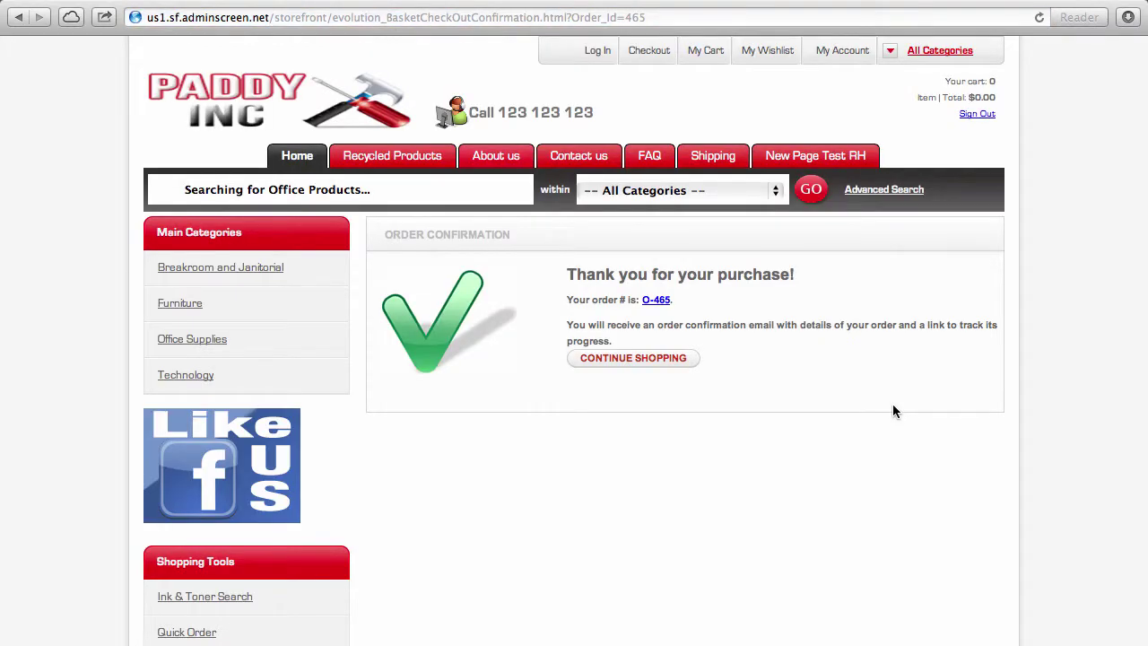
Step: Continue shopping from the Order Confirmation page back to the home page with an empty cart
{"action": "left_click", "coordinate": [667, 360]}
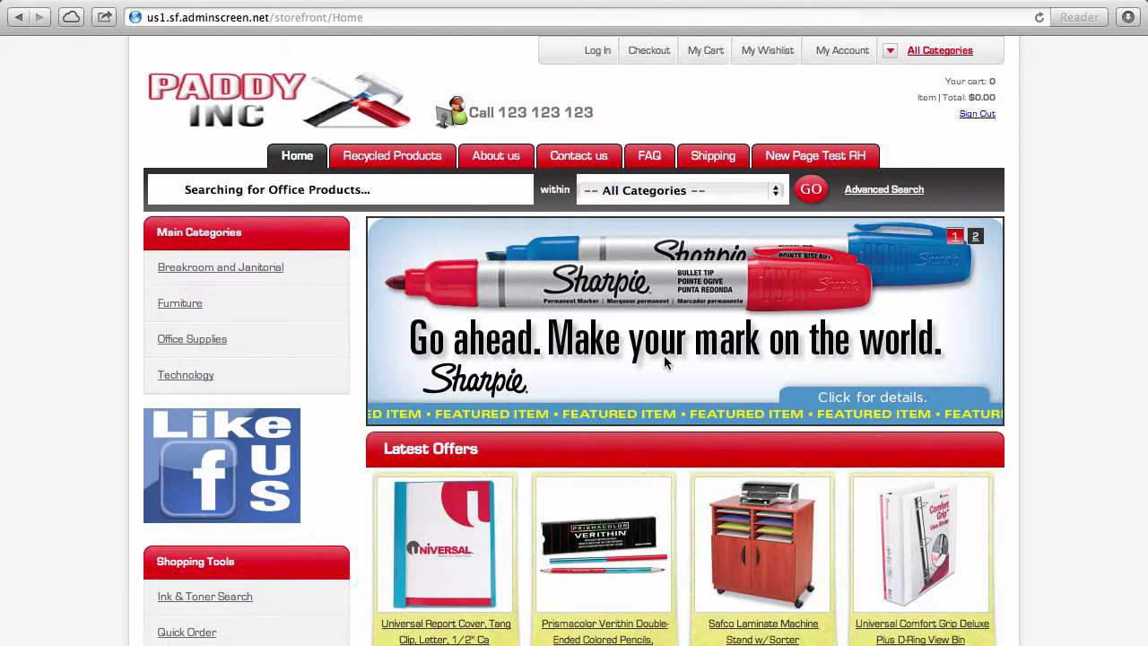
{"action": "mouse_move", "coordinate": [998, 6]}
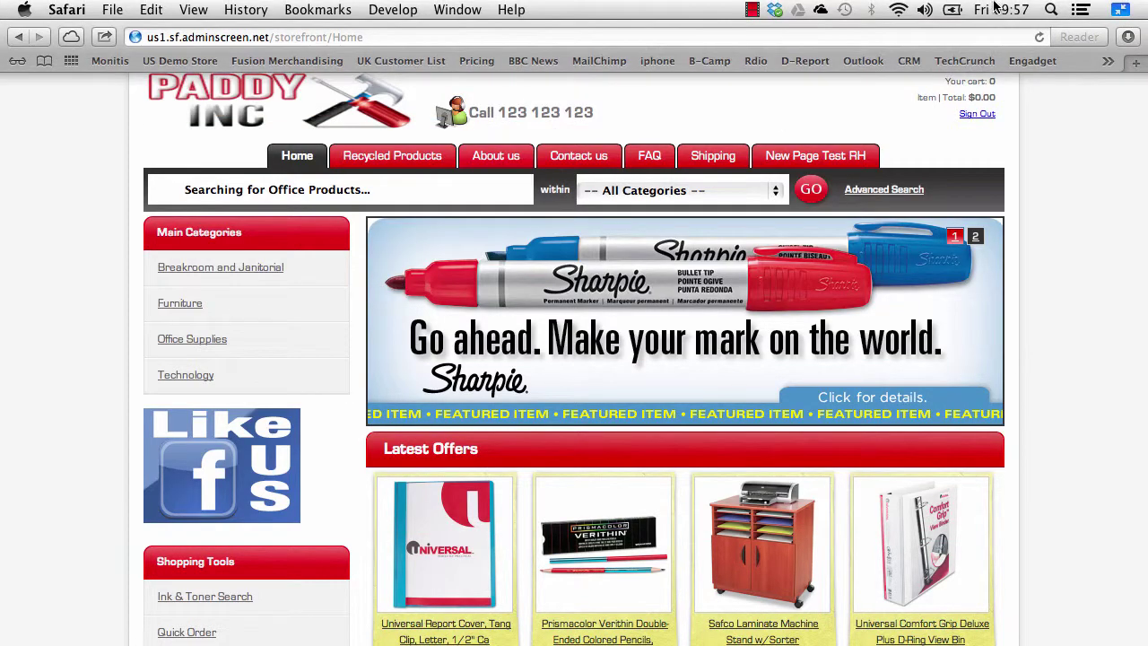
{"action": "left_click", "coordinate": [752, 9]}
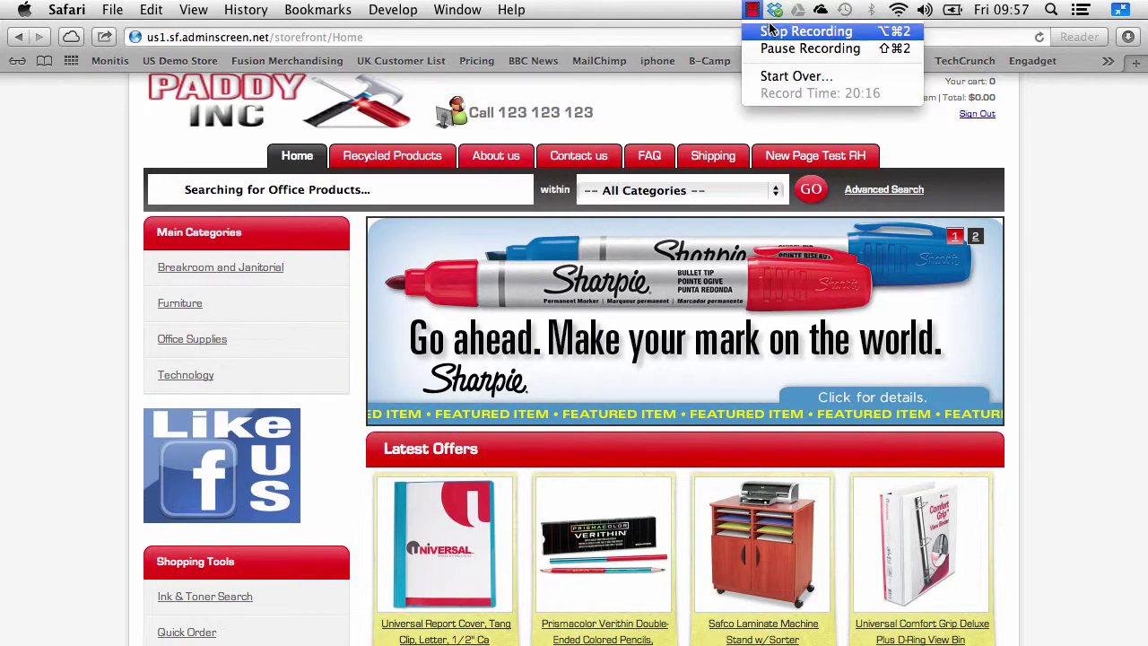